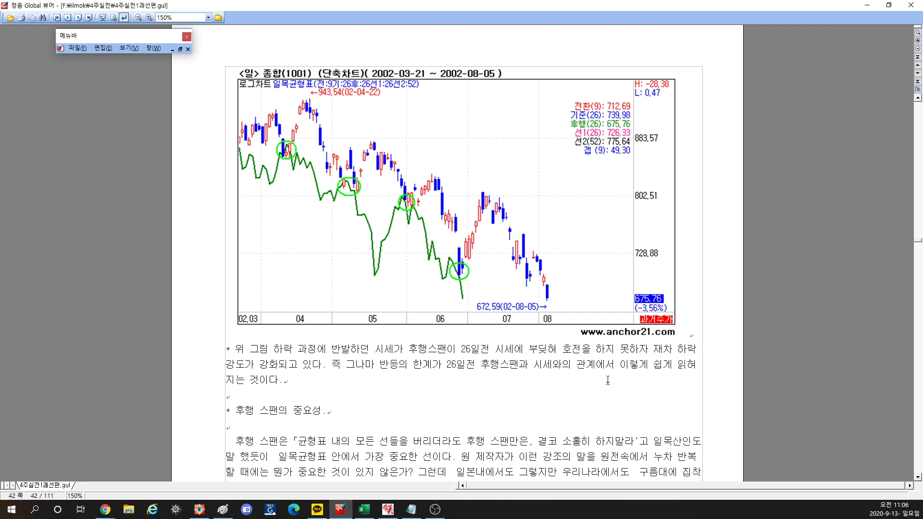
Read the passages below the chart on the 후행 스팬 and its importance
{"action": "scroll", "coordinate": [608, 380], "scroll_direction": "down", "scroll_amount": 3}
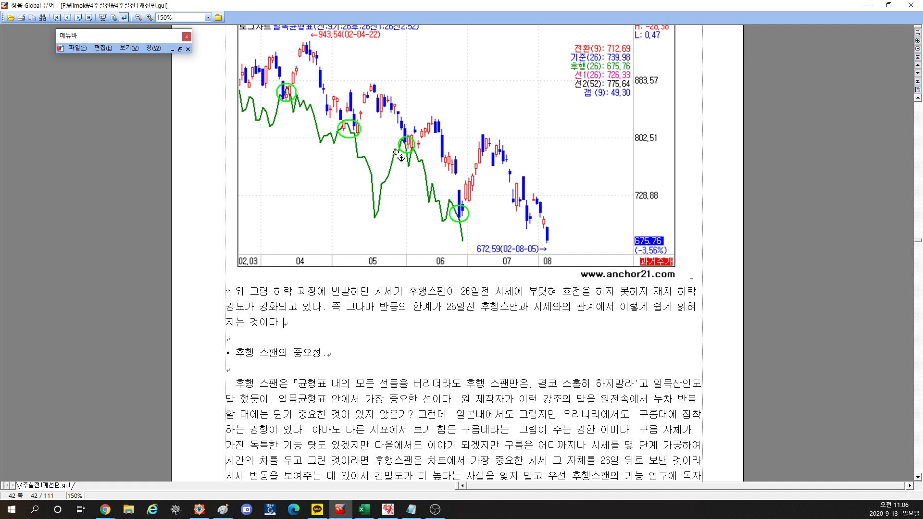
{"action": "scroll", "coordinate": [456, 207], "scroll_direction": "down", "scroll_amount": 1}
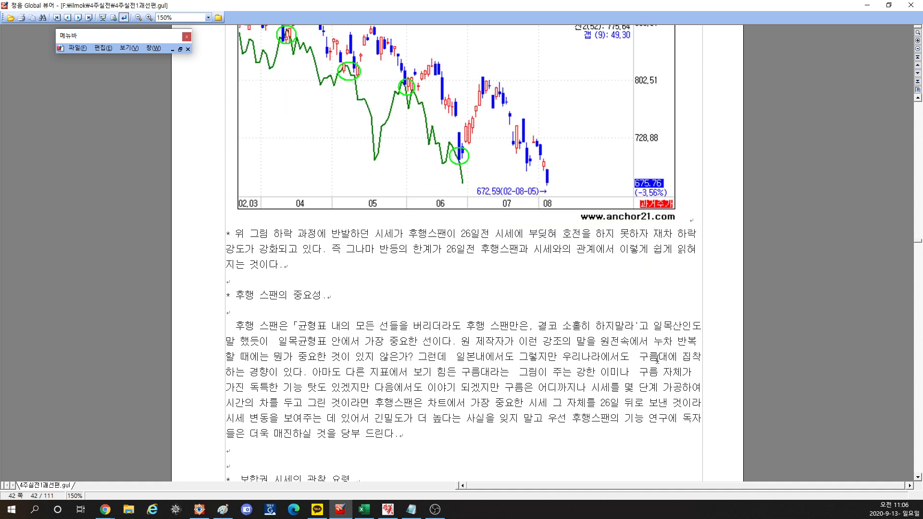
{"action": "scroll", "coordinate": [579, 345], "scroll_direction": "down", "scroll_amount": 2}
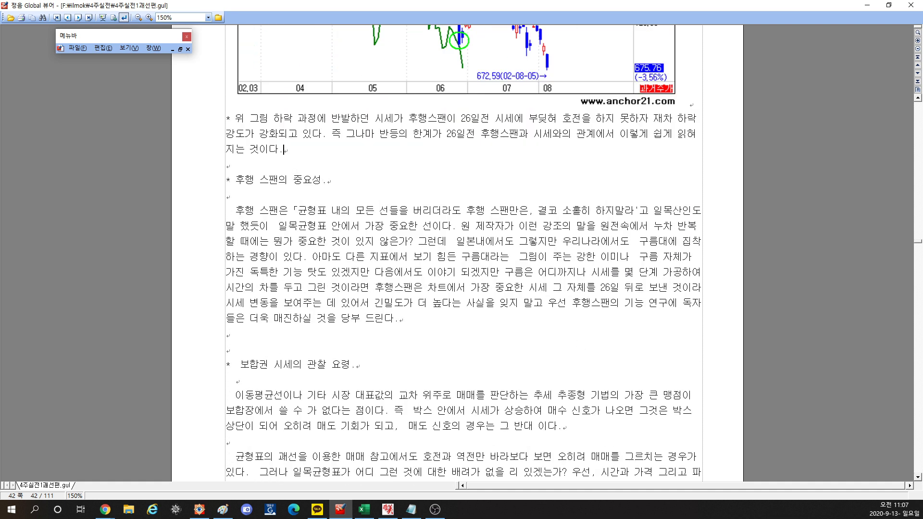
Switch to the Excel workbook and open the n일전 비교 sheet
{"action": "key", "text": "alt+Tab"}
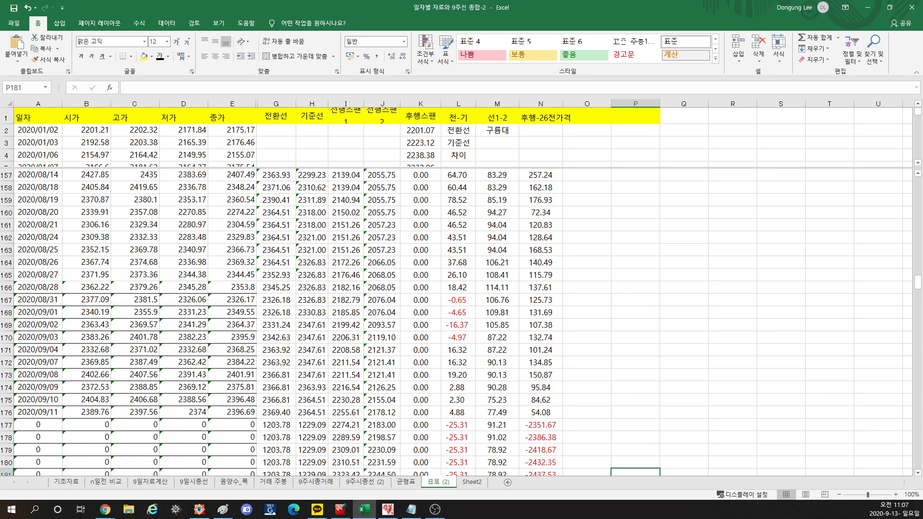
{"action": "key", "text": "alt+Tab"}
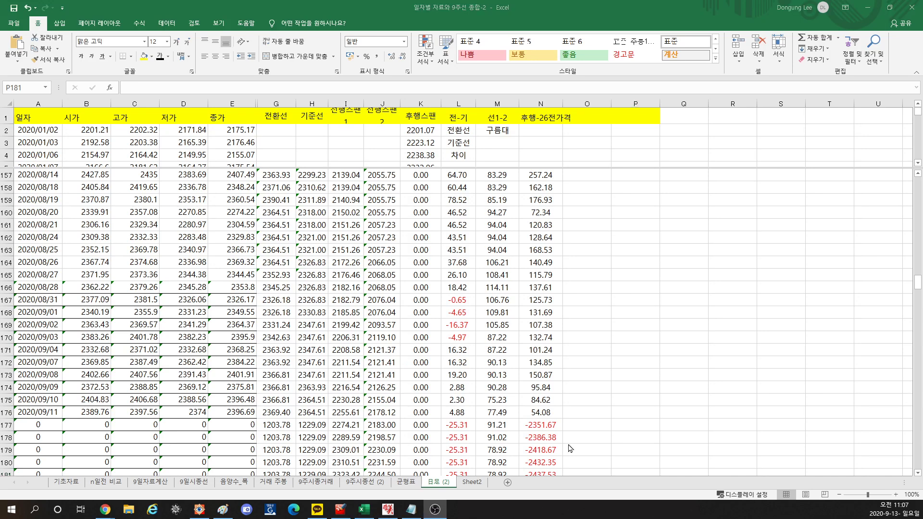
{"action": "key", "text": "alt+Tab"}
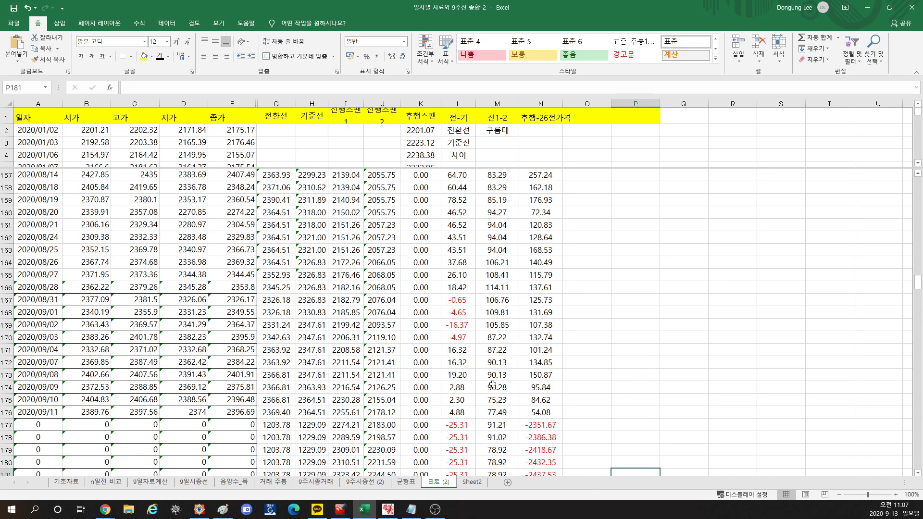
{"action": "left_click", "coordinate": [58, 483]}
{"action": "left_click", "coordinate": [106, 482]}
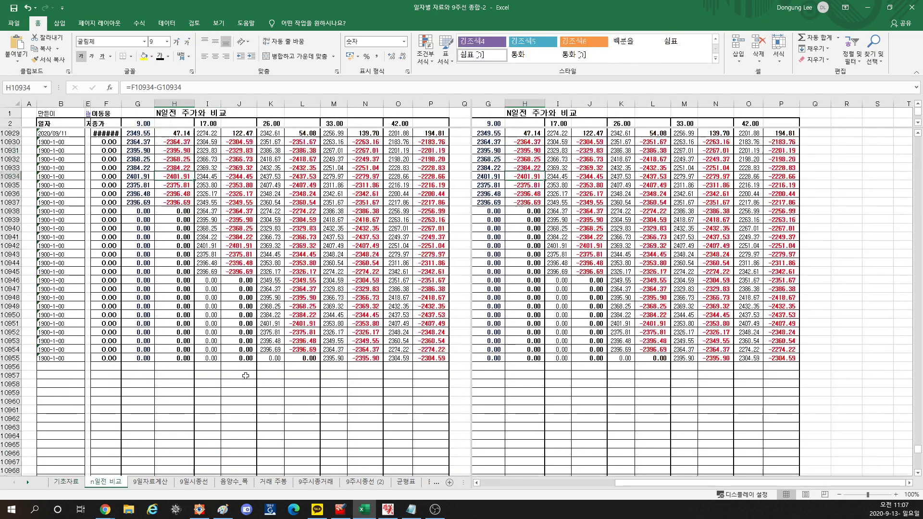
Widen the closing price column F so that its values are readable
{"action": "scroll", "coordinate": [245, 375], "scroll_direction": "up", "scroll_amount": 7}
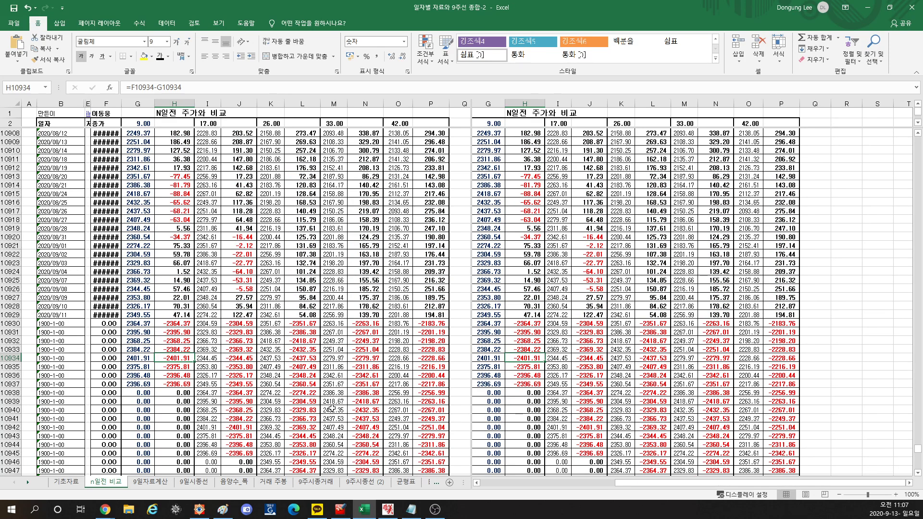
{"action": "left_click_drag", "start_coordinate": [123, 104], "coordinate": [127, 106]}
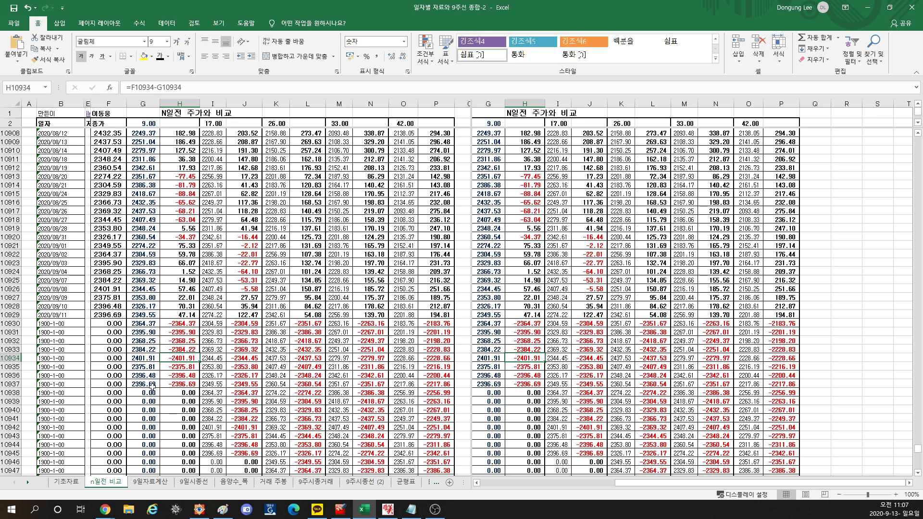
{"action": "left_click", "coordinate": [94, 314]}
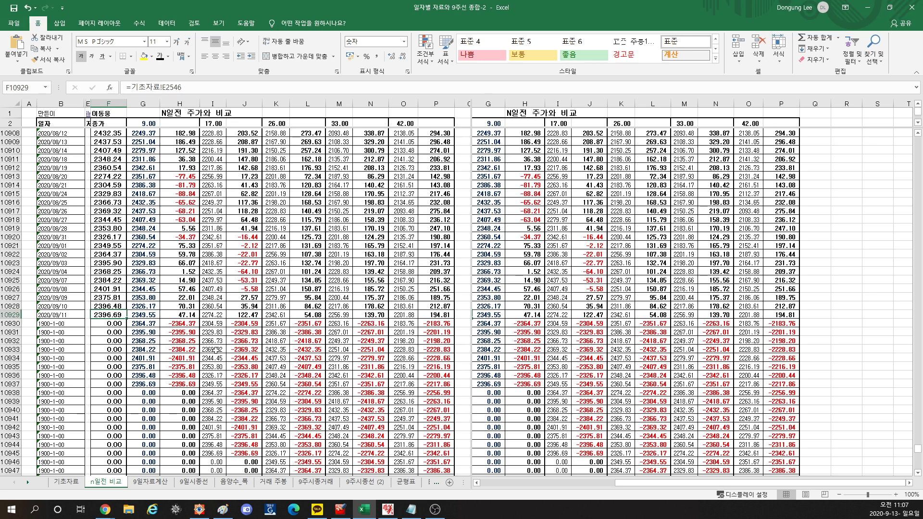
Clear the difference formulas below the 2020/09/11 row in columns H, J, L, N and P
{"action": "left_click_drag", "start_coordinate": [179, 326], "coordinate": [180, 411]}
{"action": "key", "text": "Delete"}
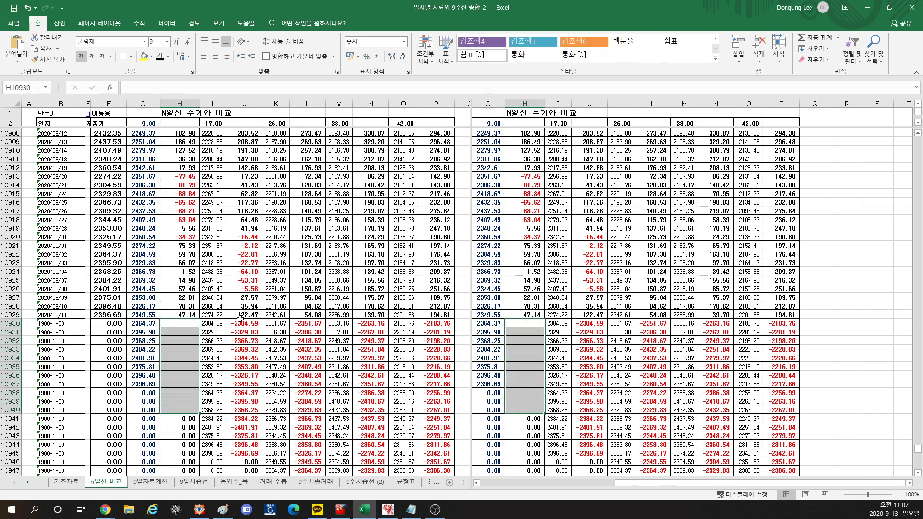
{"action": "left_click_drag", "start_coordinate": [242, 325], "coordinate": [243, 472]}
{"action": "key", "text": "Delete"}
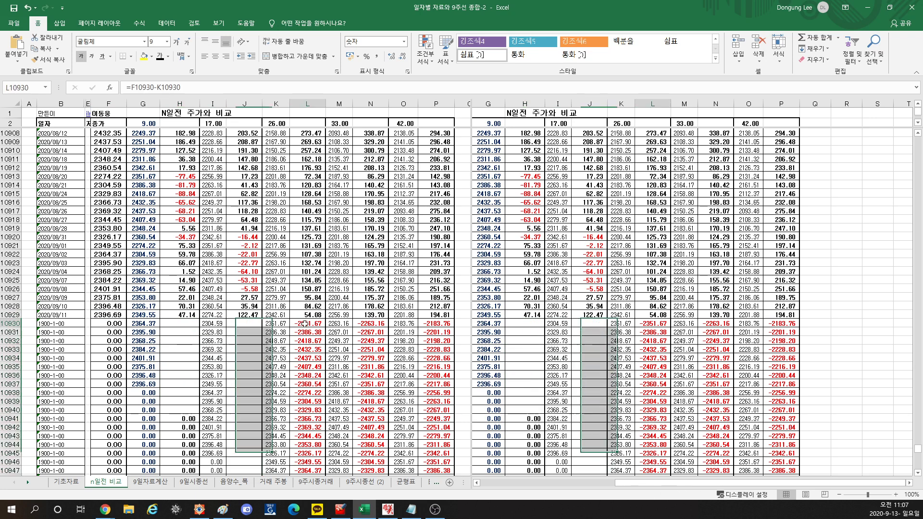
{"action": "left_click_drag", "start_coordinate": [308, 323], "coordinate": [298, 474]}
{"action": "key", "text": "Delete"}
{"action": "left_click_drag", "start_coordinate": [370, 324], "coordinate": [371, 476]}
{"action": "key", "text": "Delete"}
{"action": "left_click_drag", "start_coordinate": [434, 296], "coordinate": [434, 463]}
{"action": "key", "text": "Delete"}
Fill the 2020/09/11 close in F10929 and the cell referring to it in the 9-day column, G10937, with yellow
{"action": "scroll", "coordinate": [395, 352], "scroll_direction": "up", "scroll_amount": 4}
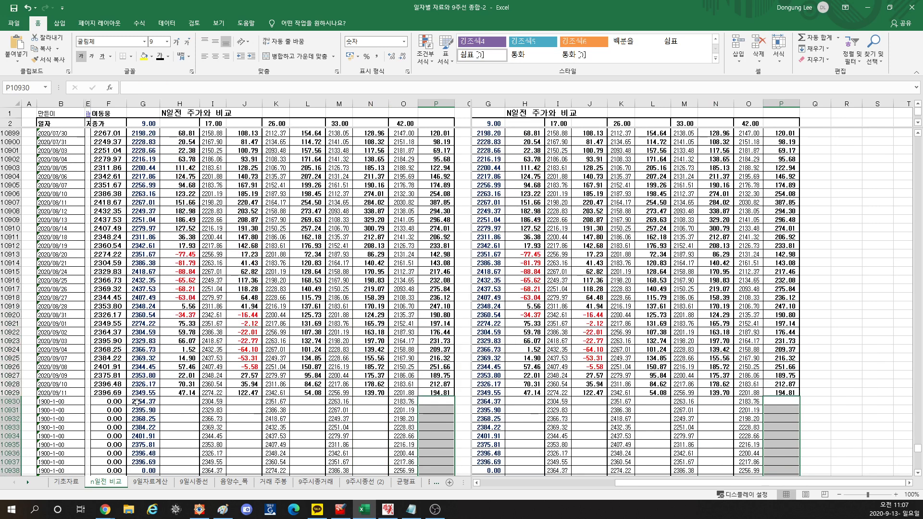
{"action": "left_click", "coordinate": [108, 394]}
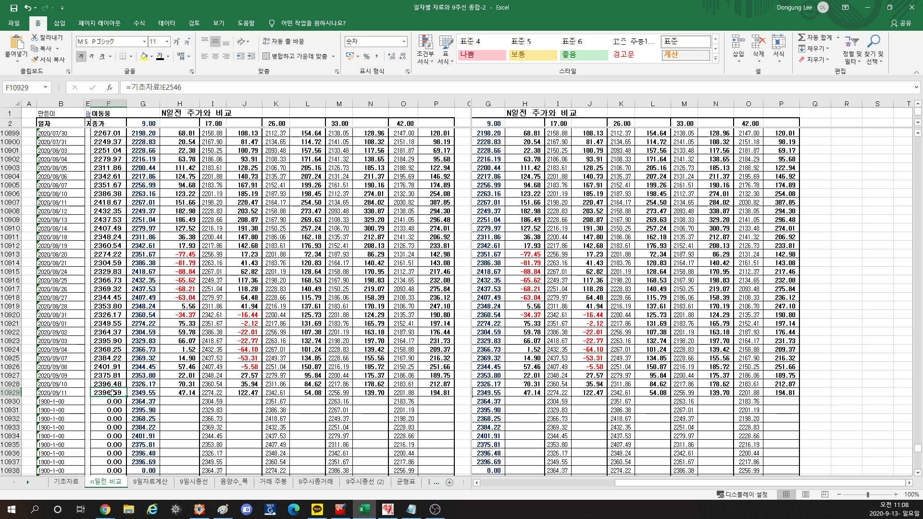
{"action": "scroll", "coordinate": [110, 397], "scroll_direction": "down", "scroll_amount": 2}
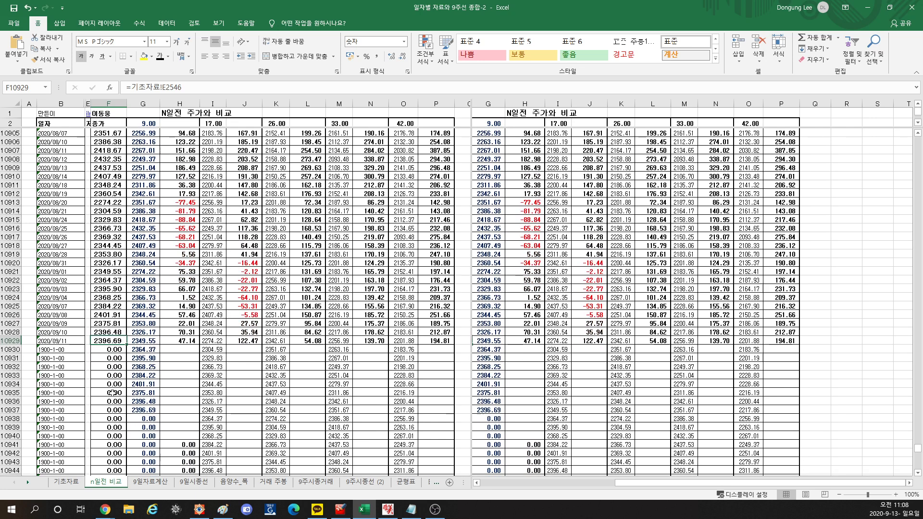
{"action": "left_click", "coordinate": [146, 340]}
{"action": "key", "text": "Down"}
{"action": "key", "text": "Down"}
{"action": "key", "text": "Down"}
{"action": "key", "text": "Down"}
{"action": "key", "text": "Down"}
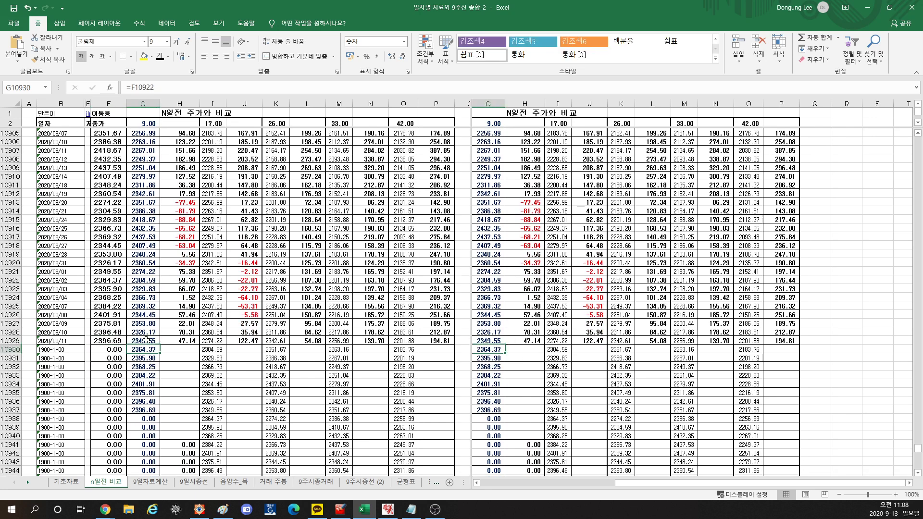
{"action": "key", "text": "Down"}
{"action": "key", "text": "Down"}
{"action": "key", "text": "Down"}
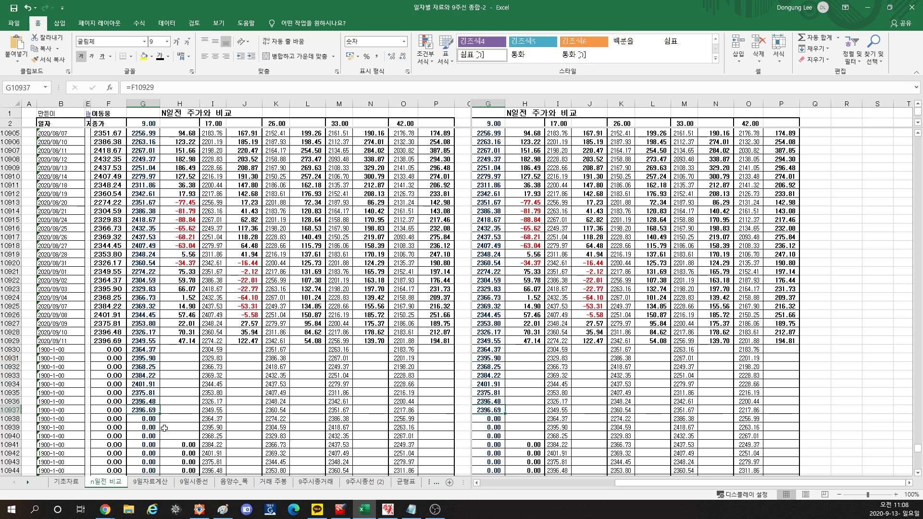
{"action": "left_click", "coordinate": [144, 56]}
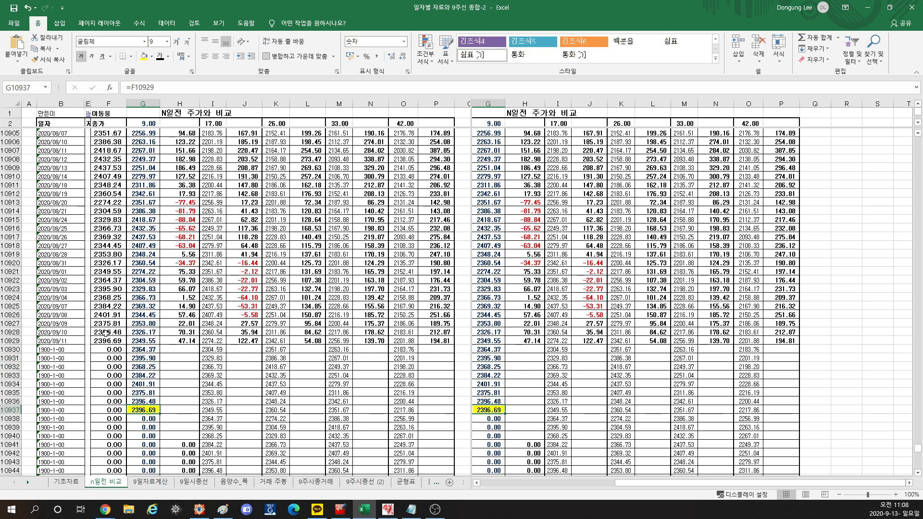
{"action": "key", "text": "ctrl+bracketleft"}
{"action": "left_click", "coordinate": [144, 56]}
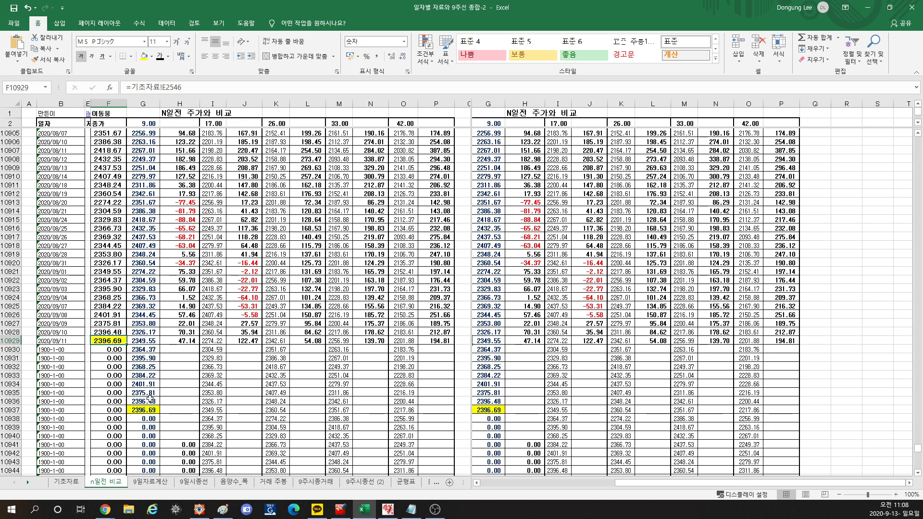
Fill the 9-days-earlier price in G10929 with orange
{"action": "left_click", "coordinate": [148, 342]}
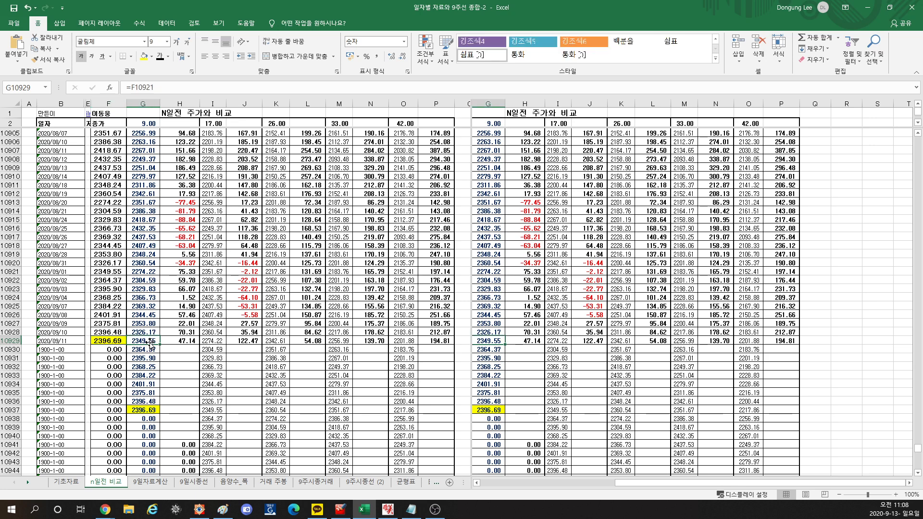
{"action": "left_click", "coordinate": [151, 57]}
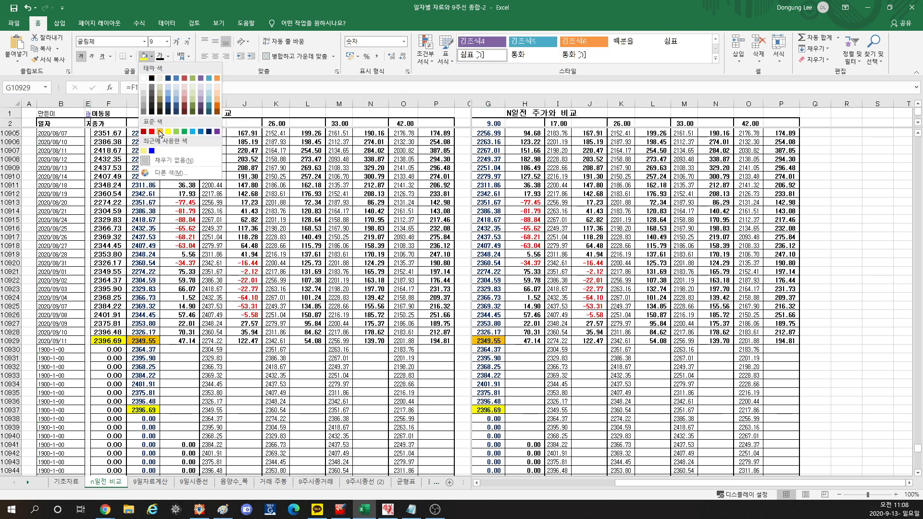
{"action": "left_click", "coordinate": [169, 160]}
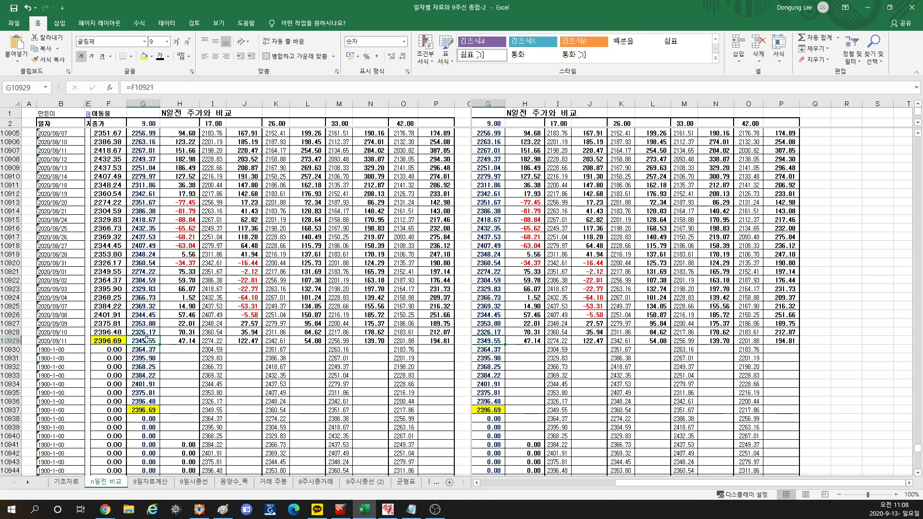
{"action": "left_click", "coordinate": [151, 56]}
{"action": "left_click", "coordinate": [160, 132]}
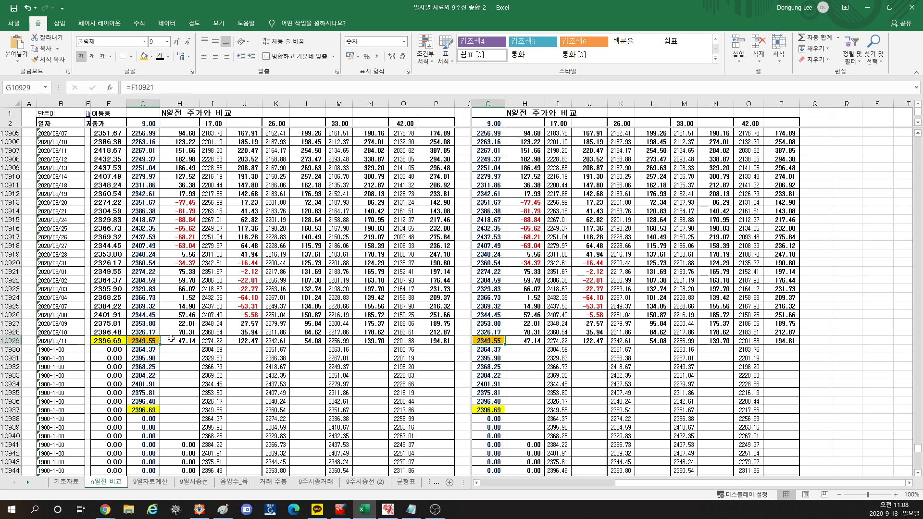
Check the 9-day difference in H10929 and fill its source close for 2020/09/01 in F10921 with orange
{"action": "left_click", "coordinate": [170, 339]}
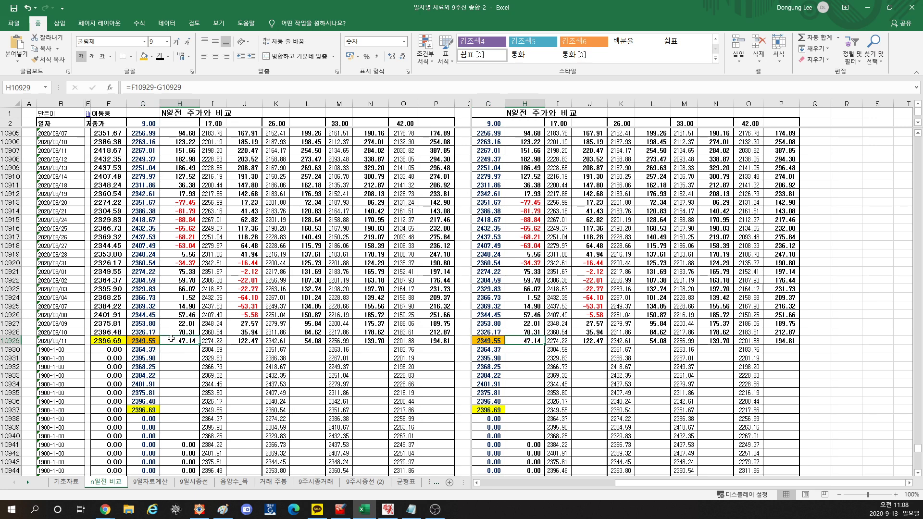
{"action": "left_click", "coordinate": [142, 344]}
{"action": "left_click", "coordinate": [107, 339]}
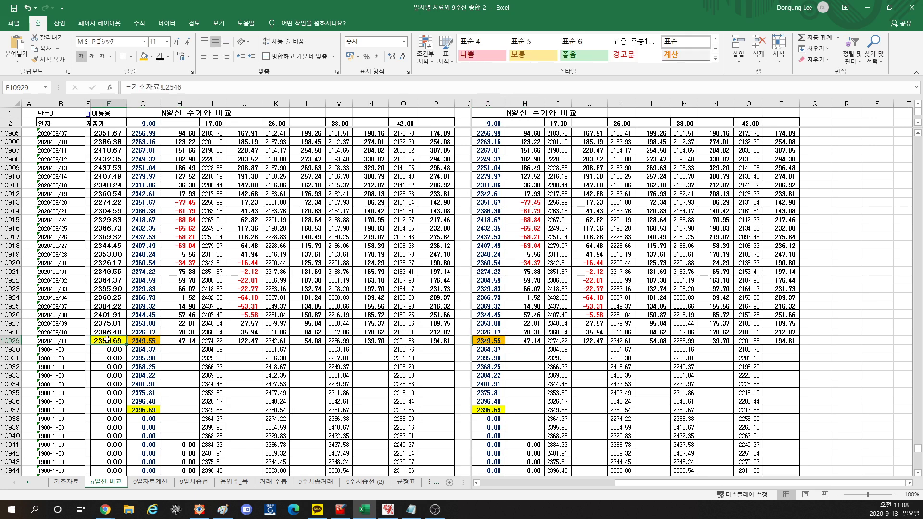
{"action": "key", "text": "Up"}
{"action": "key", "text": "Up"}
{"action": "key", "text": "Up"}
{"action": "key", "text": "Up"}
{"action": "key", "text": "Up"}
{"action": "key", "text": "Up"}
{"action": "key", "text": "Up"}
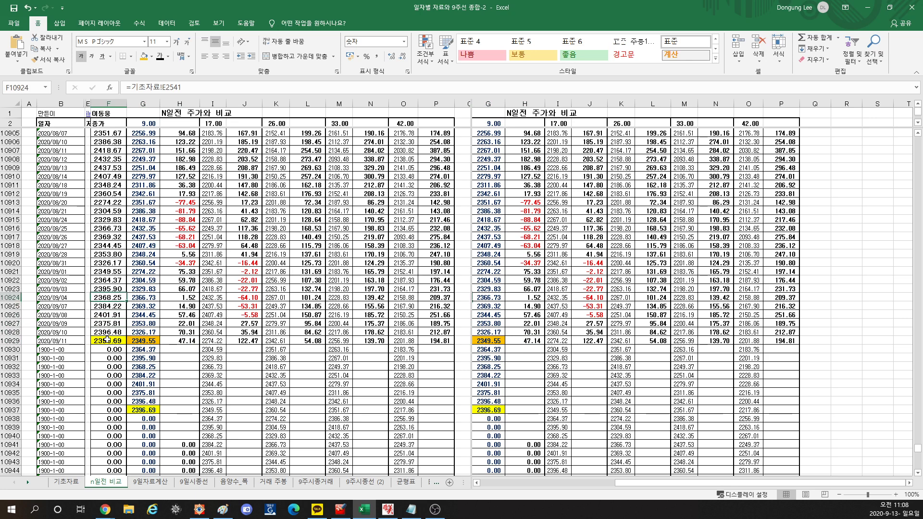
{"action": "key", "text": "Up"}
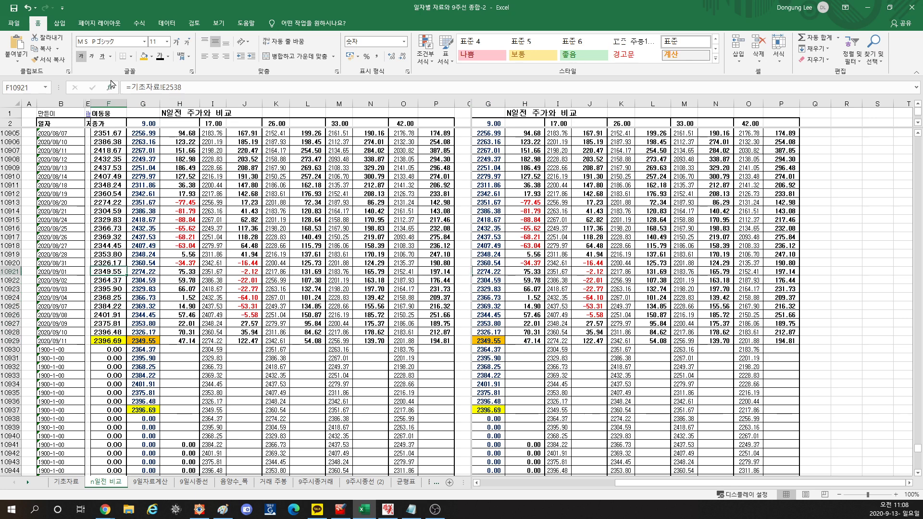
{"action": "left_click", "coordinate": [143, 56]}
Fill the 26-days-earlier price in K10929 with the same orange
{"action": "left_click", "coordinate": [101, 342]}
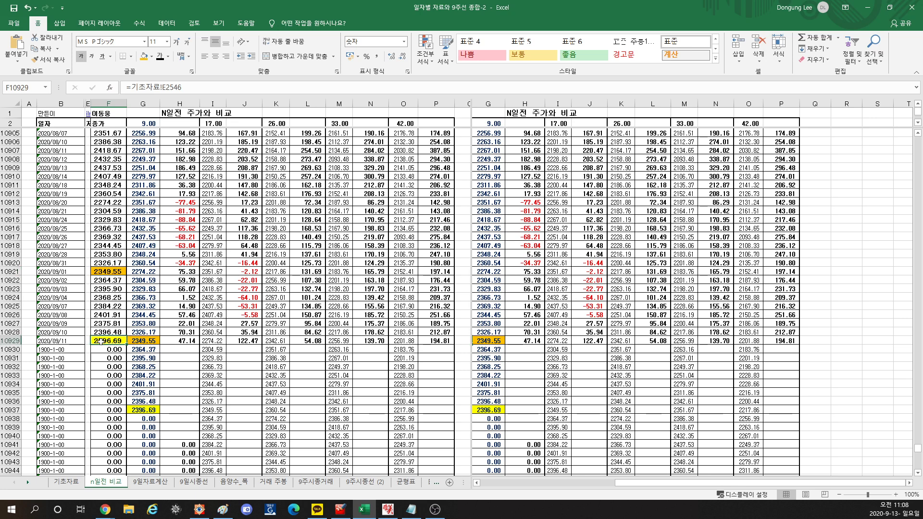
{"action": "left_click", "coordinate": [147, 417]}
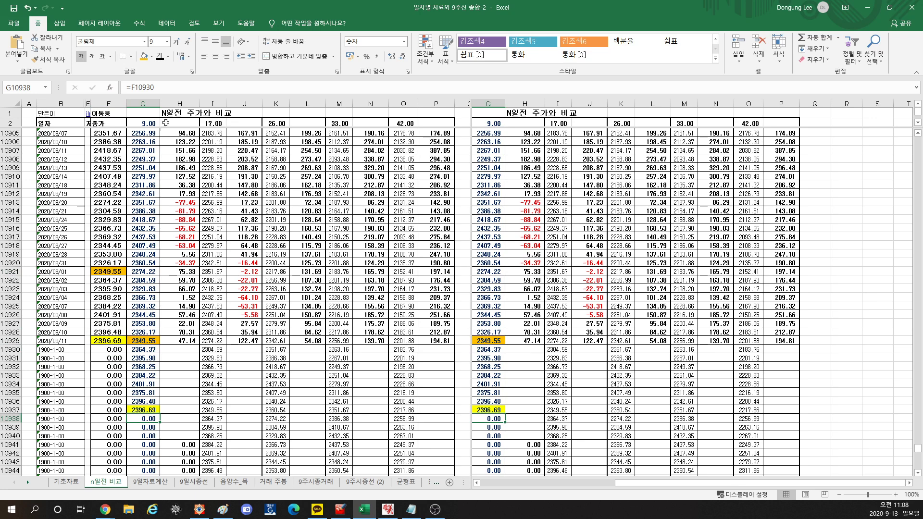
{"action": "left_click", "coordinate": [276, 124]}
{"action": "left_click", "coordinate": [278, 342]}
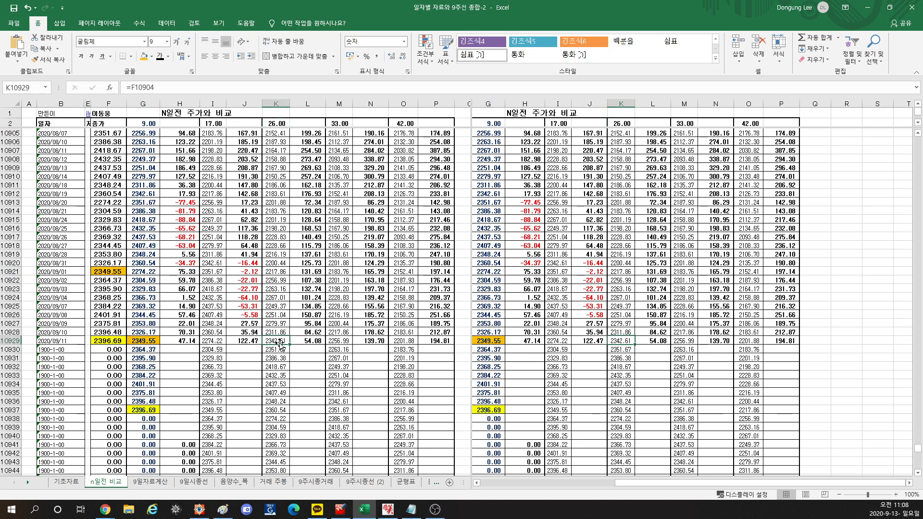
{"action": "left_click", "coordinate": [99, 341]}
{"action": "left_click", "coordinate": [278, 340]}
{"action": "key", "text": "F4"}
Examine the 26-day difference and the 17-, 33- and 42-day prices in row 10929, and the earlier rows above
{"action": "left_click", "coordinate": [300, 342]}
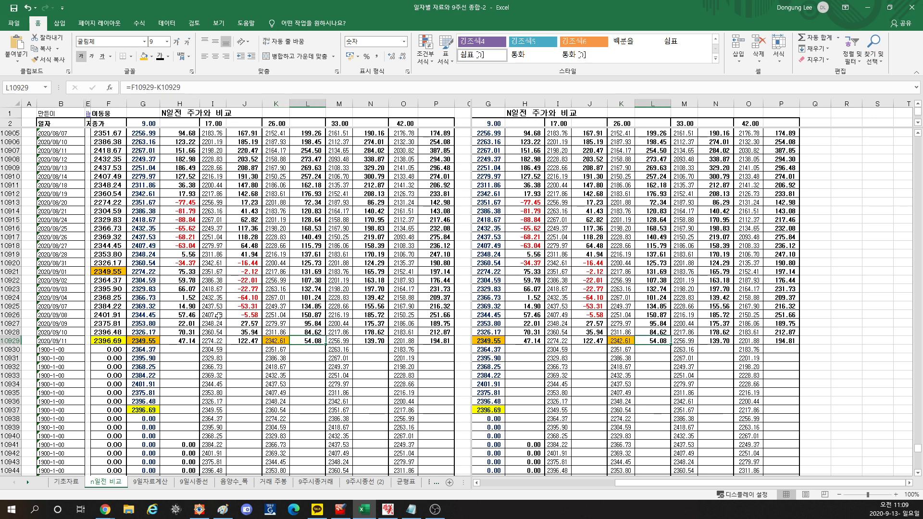
{"action": "left_click", "coordinate": [211, 341]}
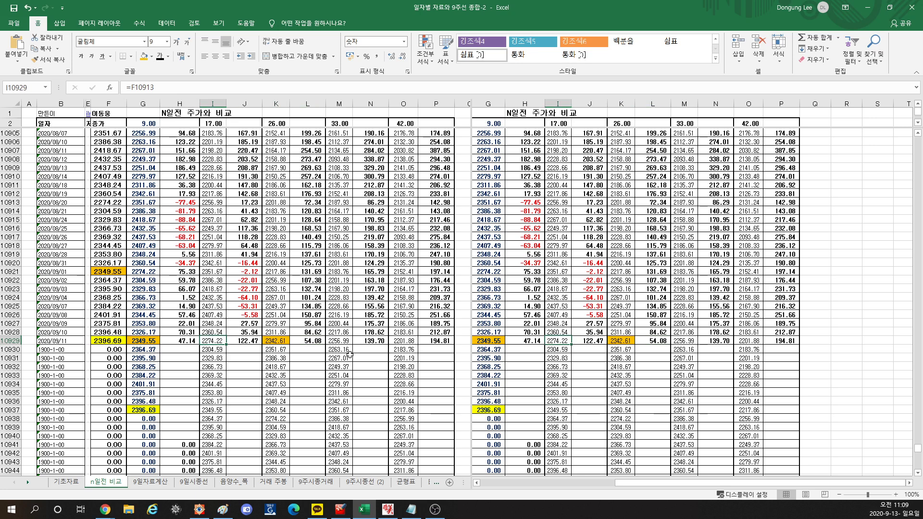
{"action": "left_click", "coordinate": [342, 340]}
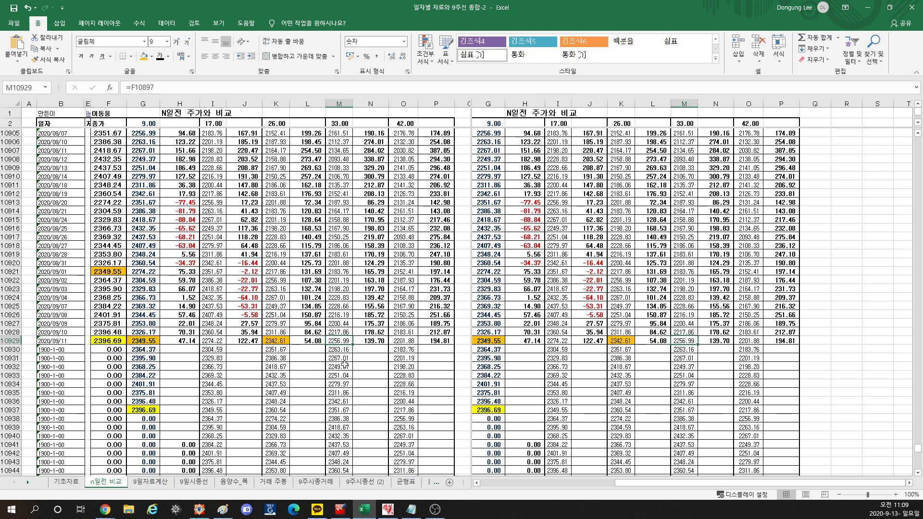
{"action": "left_click", "coordinate": [408, 340]}
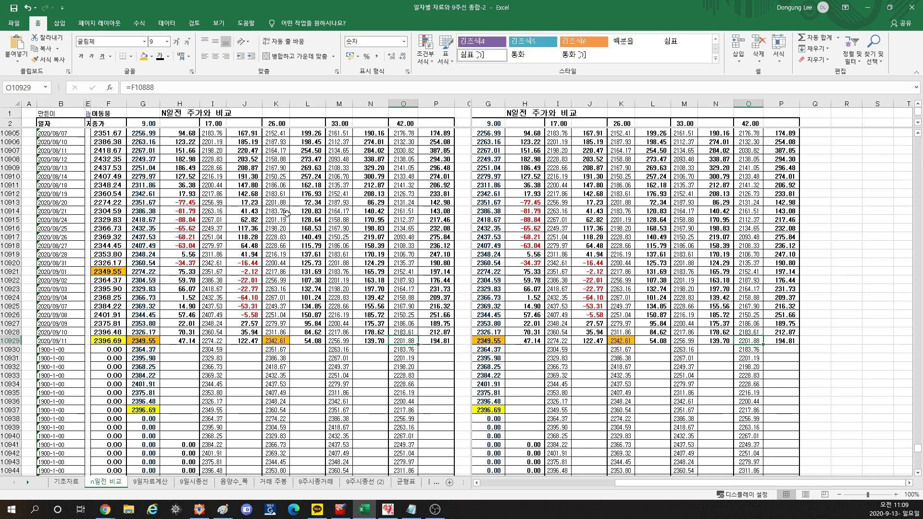
{"action": "scroll", "coordinate": [339, 236], "scroll_direction": "up", "scroll_amount": 6}
{"action": "scroll", "coordinate": [352, 273], "scroll_direction": "up", "scroll_amount": 12}
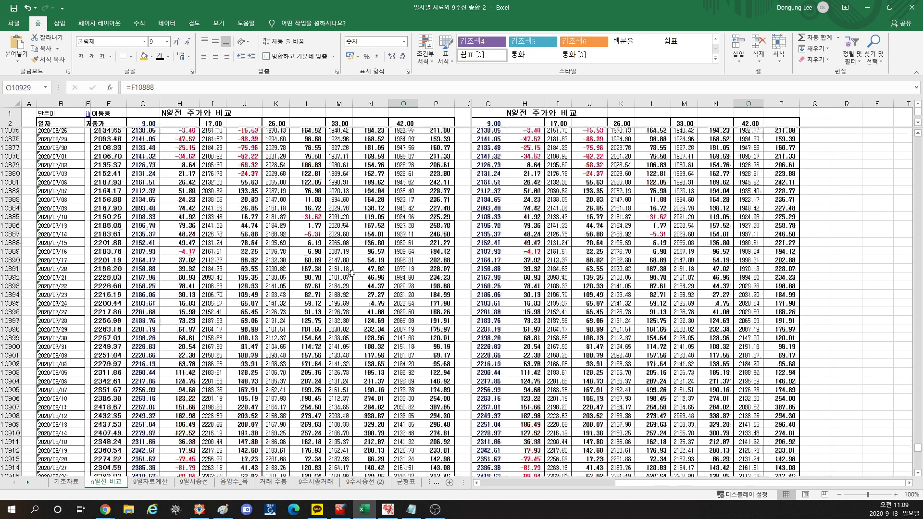
Go back to the March 2020 rows and select the 2020/03/19 close in F10808
{"action": "scroll", "coordinate": [352, 274], "scroll_direction": "up", "scroll_amount": 6}
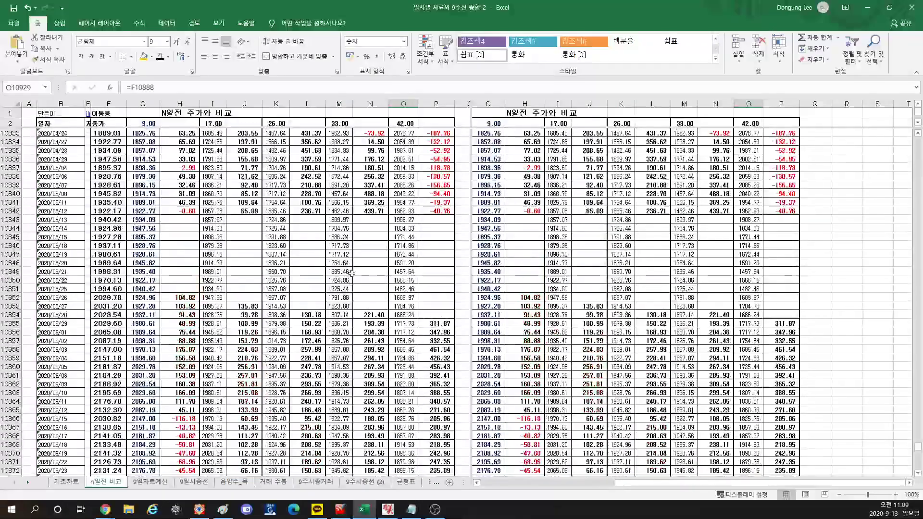
{"action": "left_click_drag", "start_coordinate": [177, 194], "coordinate": [453, 362]}
{"action": "left_click", "coordinate": [310, 281]}
{"action": "scroll", "coordinate": [311, 313], "scroll_direction": "up", "scroll_amount": 10}
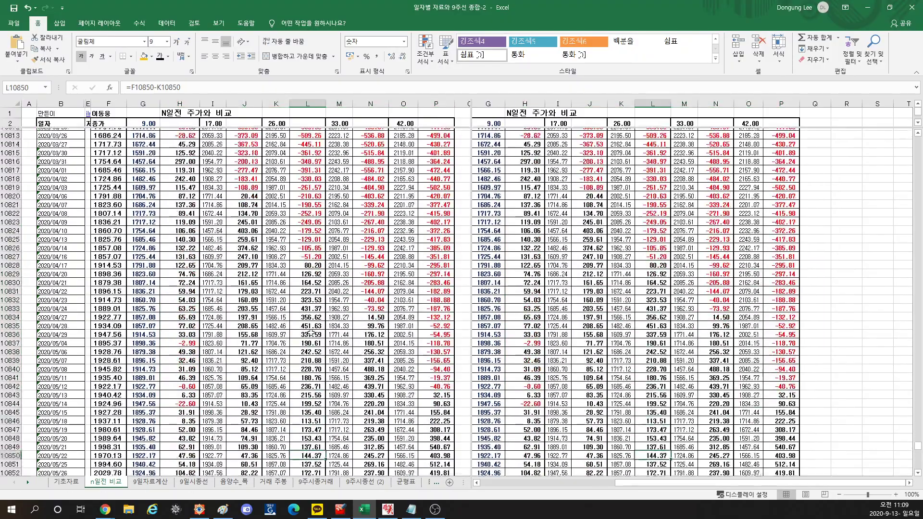
{"action": "scroll", "coordinate": [310, 332], "scroll_direction": "up", "scroll_amount": 4}
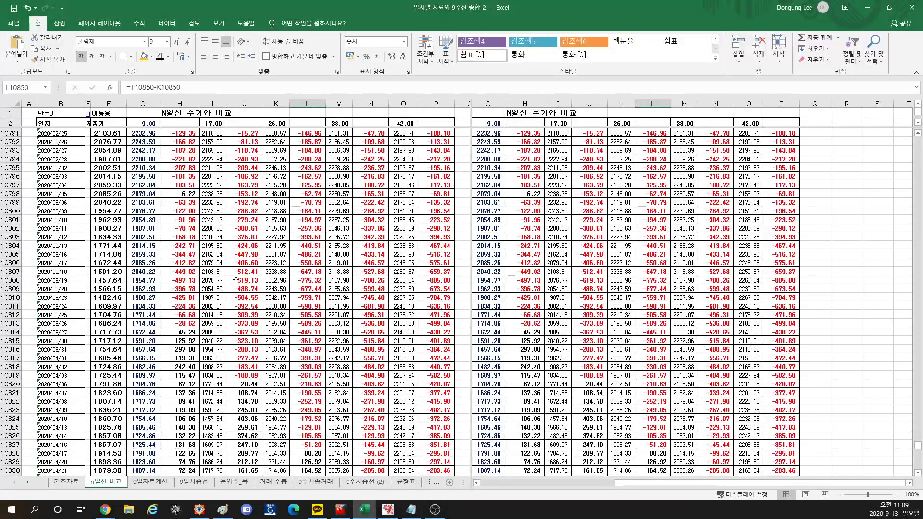
{"action": "left_click", "coordinate": [110, 281]}
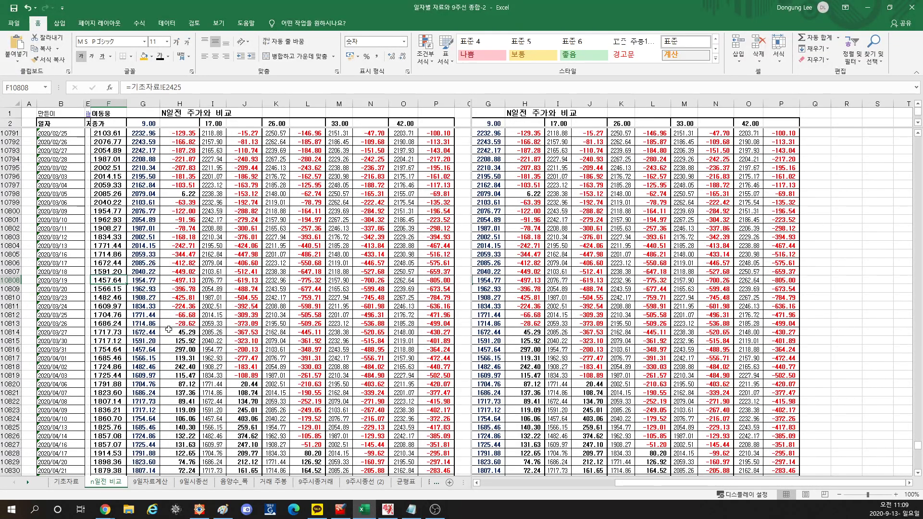
Trace the sign changes of the 9-, 17-, 26-, 33- and 42-day differences after the March 2020 low, from H10814 to P10842
{"action": "left_click", "coordinate": [186, 332]}
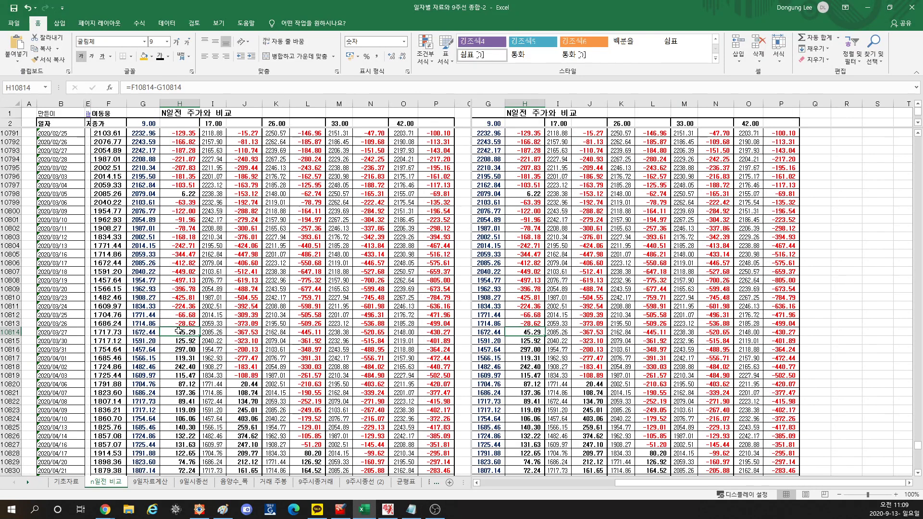
{"action": "left_click", "coordinate": [247, 385]}
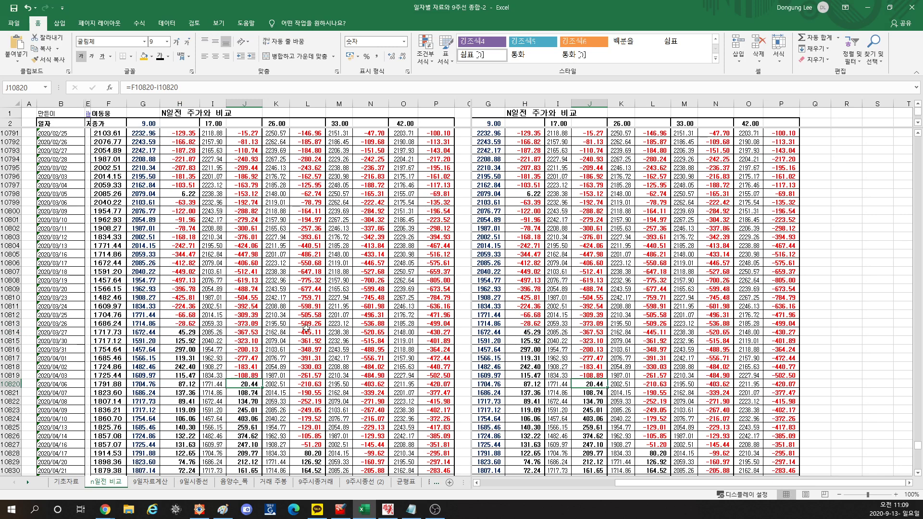
{"action": "left_click", "coordinate": [314, 446]}
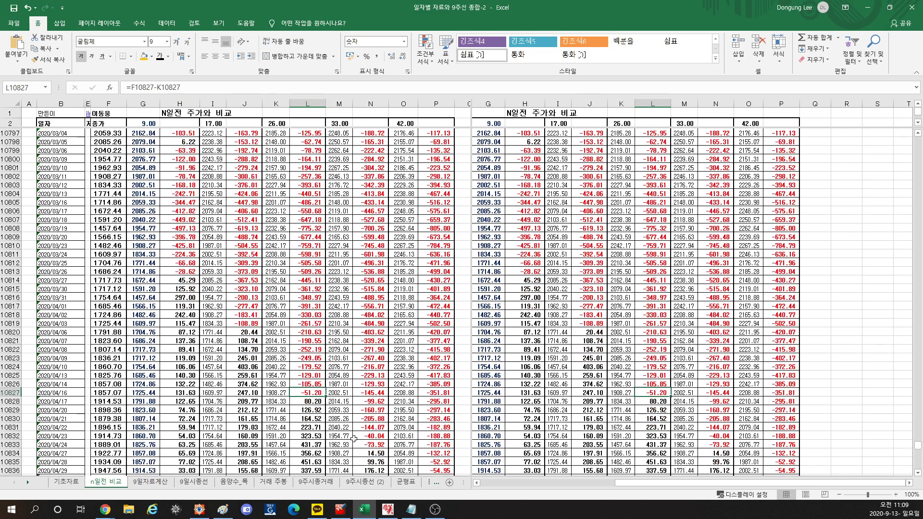
{"action": "left_click", "coordinate": [374, 447]}
{"action": "scroll", "coordinate": [361, 430], "scroll_direction": "down", "scroll_amount": 2}
{"action": "scroll", "coordinate": [361, 431], "scroll_direction": "down", "scroll_amount": 2}
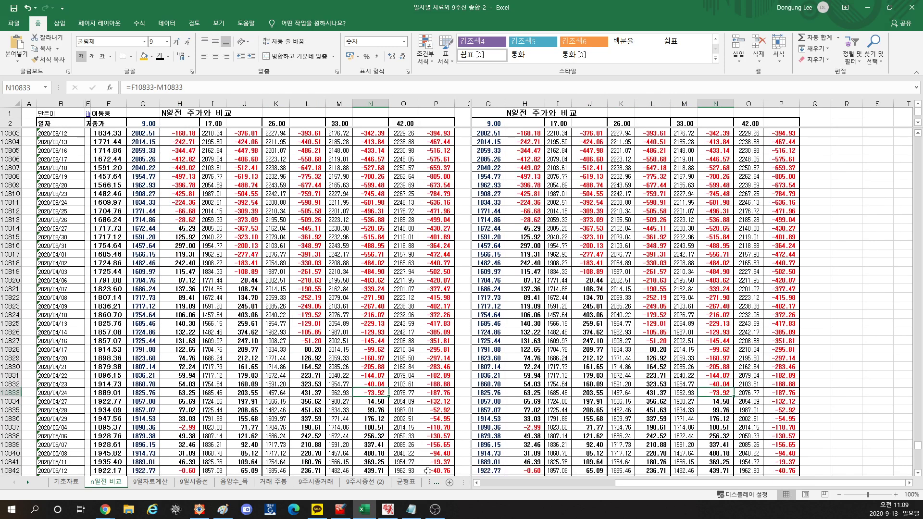
{"action": "scroll", "coordinate": [425, 395], "scroll_direction": "down", "scroll_amount": 2}
{"action": "left_click", "coordinate": [441, 419]}
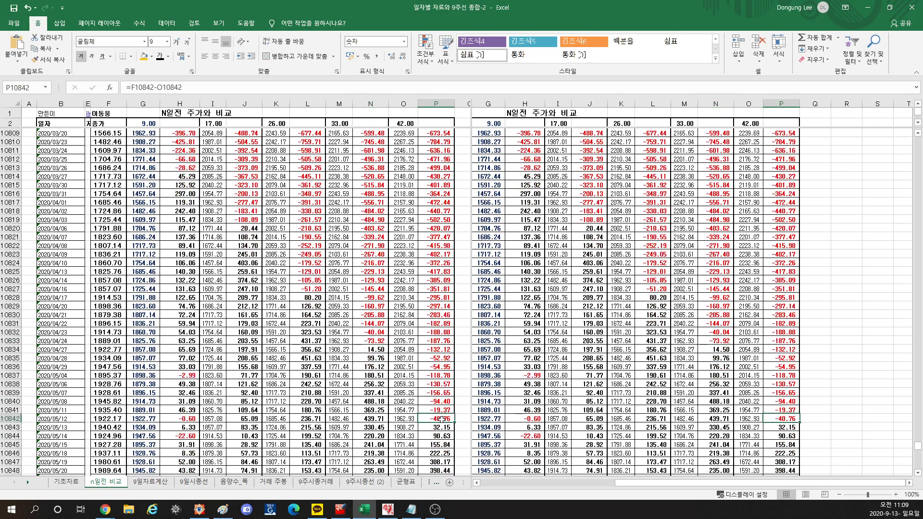
Review the 9-days-earlier price for 2020/03/26 in G10813 and the rows around it
{"action": "scroll", "coordinate": [434, 423], "scroll_direction": "up", "scroll_amount": 2}
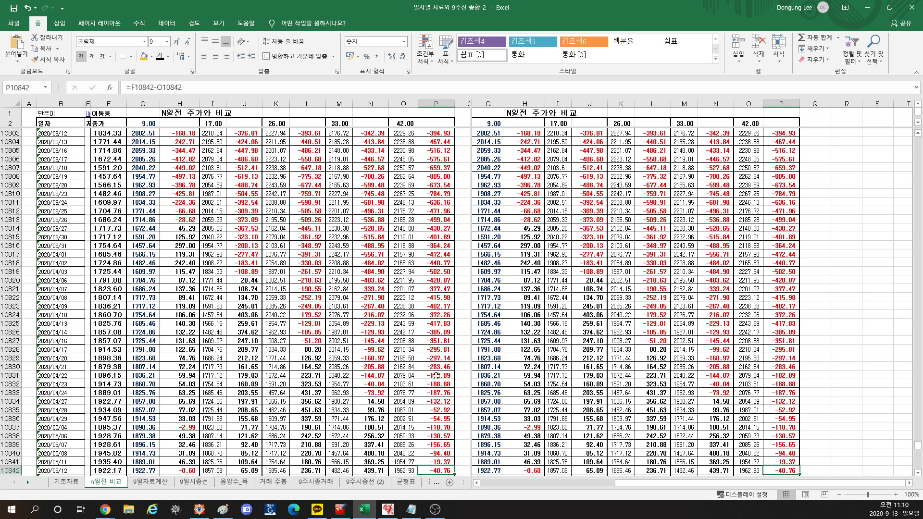
{"action": "left_click", "coordinate": [139, 222]}
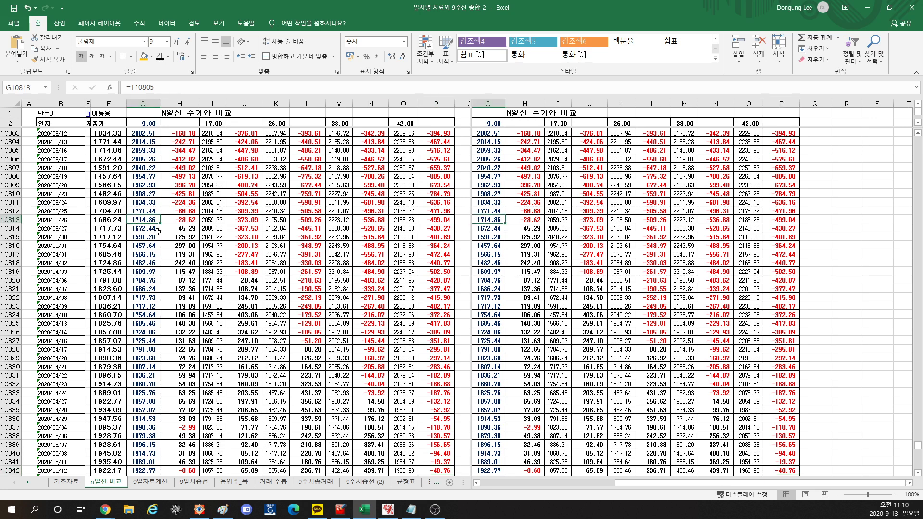
{"action": "scroll", "coordinate": [140, 226], "scroll_direction": "up", "scroll_amount": 2}
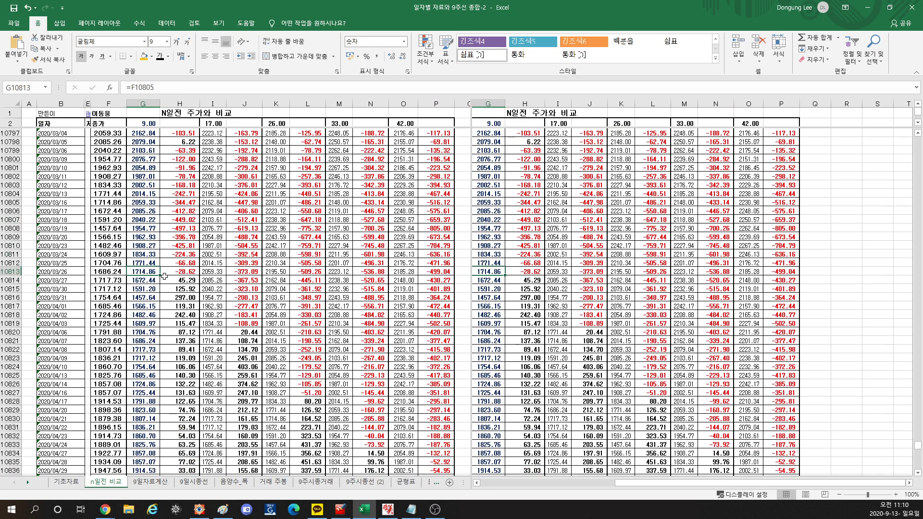
{"action": "scroll", "coordinate": [180, 280], "scroll_direction": "down", "scroll_amount": 2}
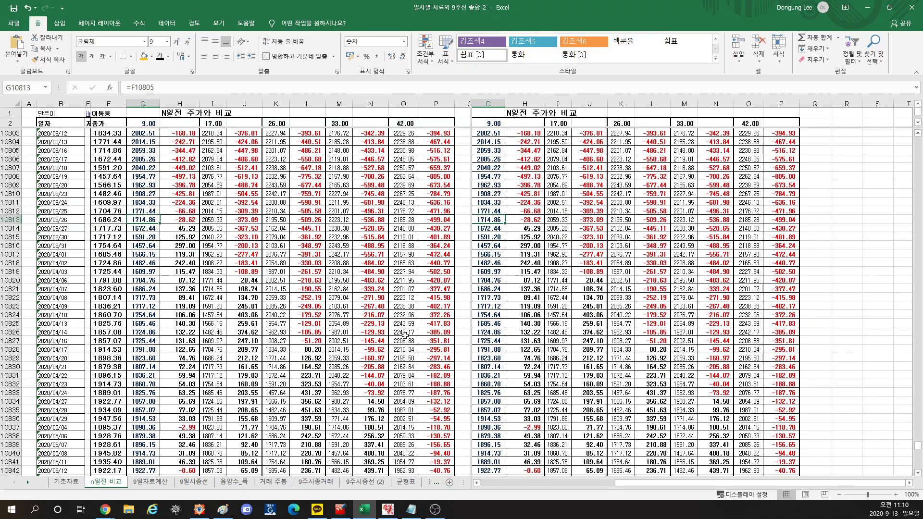
Check the 9-day differences between 2020/06/15 in H10866 and 2020/07/02 in H10879 against their dates
{"action": "scroll", "coordinate": [405, 387], "scroll_direction": "down", "scroll_amount": 6}
{"action": "scroll", "coordinate": [406, 387], "scroll_direction": "down", "scroll_amount": 10}
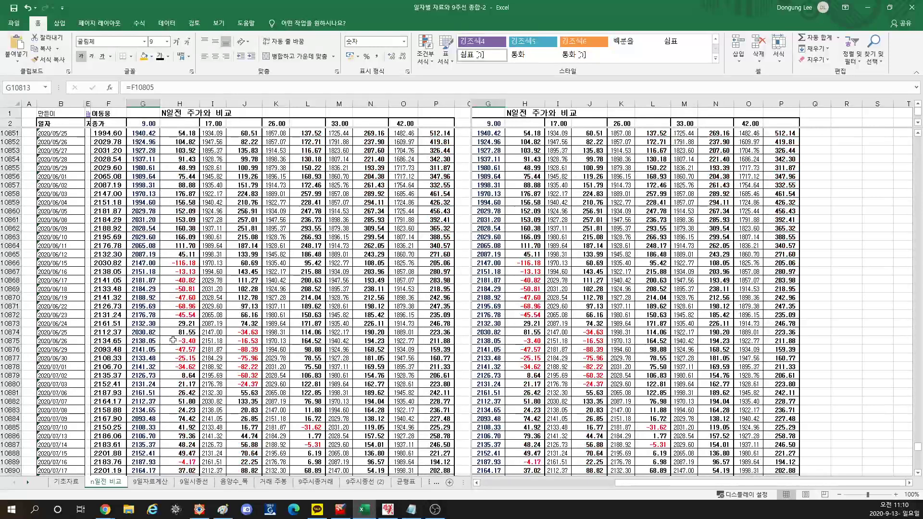
{"action": "left_click", "coordinate": [174, 262]}
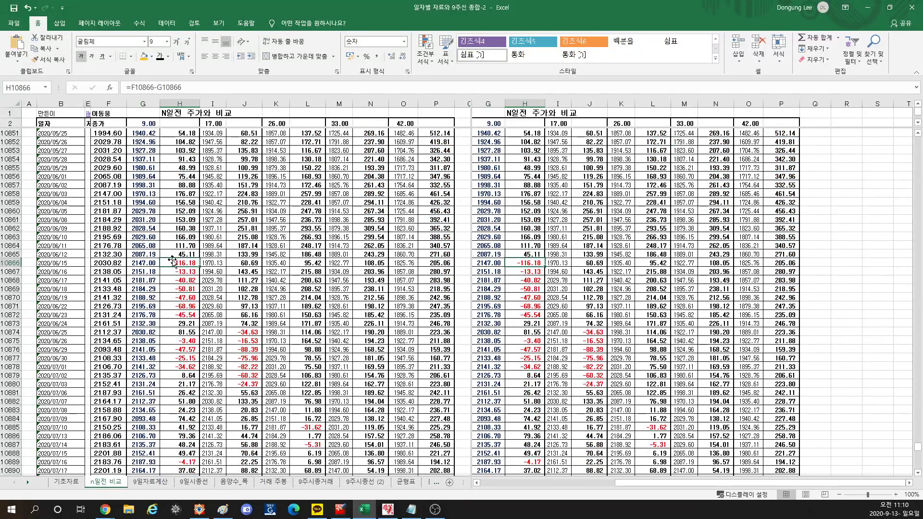
{"action": "left_click", "coordinate": [52, 218]}
{"action": "left_click", "coordinate": [69, 263]}
{"action": "left_click", "coordinate": [178, 265]}
{"action": "left_click", "coordinate": [190, 376]}
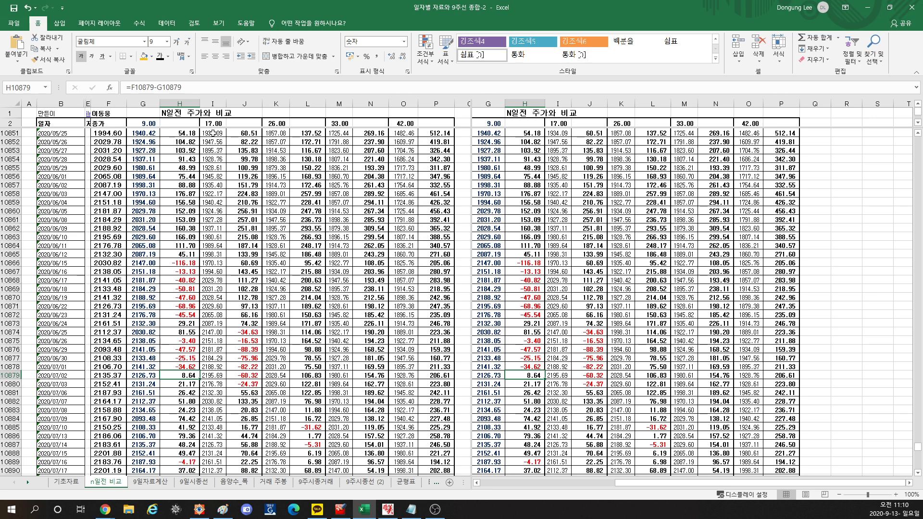
Compare the 17-, 26- and 33-day differences for late June and early July 2020 in J10880, L10873, N10872 and J10873
{"action": "left_click", "coordinate": [252, 386]}
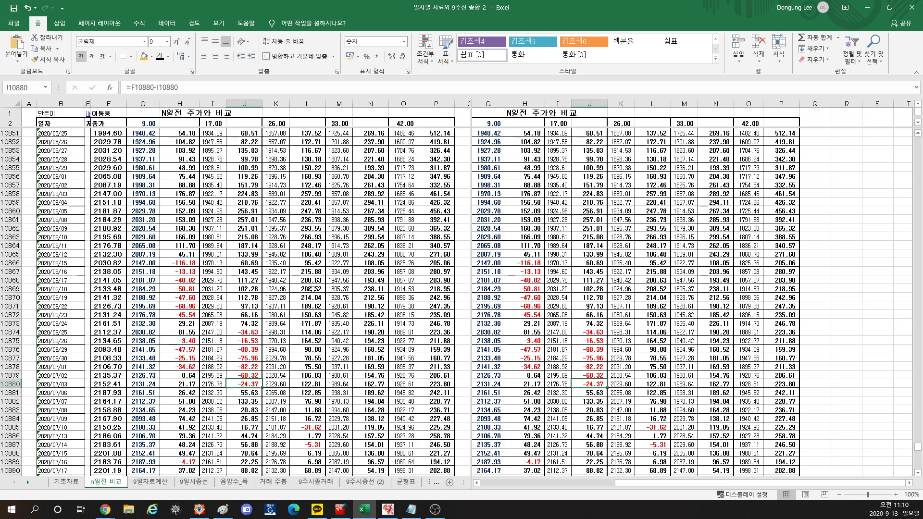
{"action": "left_click", "coordinate": [306, 323]}
{"action": "left_click", "coordinate": [359, 313]}
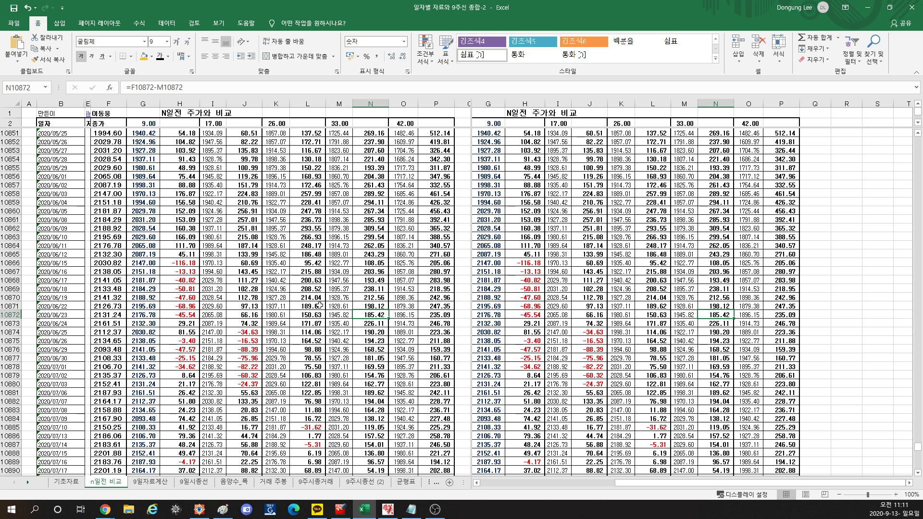
{"action": "left_click", "coordinate": [251, 326]}
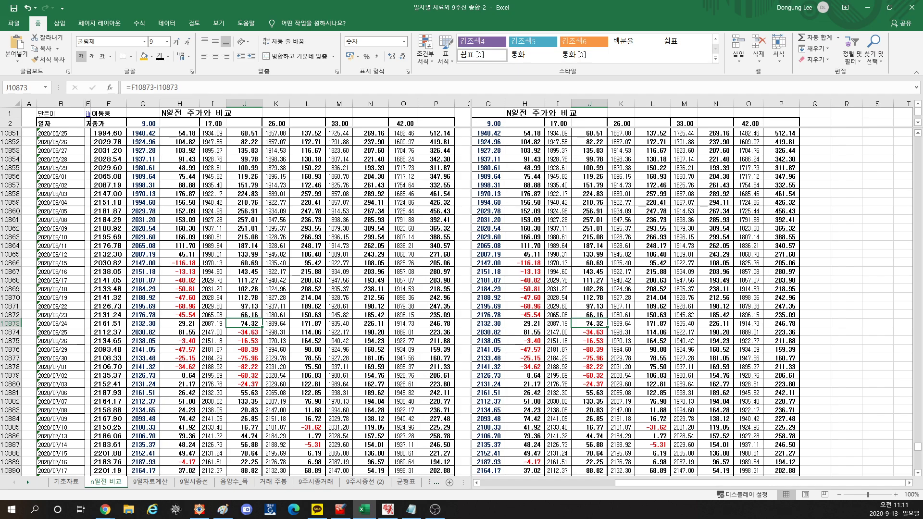
Switch to the 영웅문 trading program and bring up the 상신이디피 daily Ichimoku chart in place of the condition search
{"action": "key", "text": "alt+Tab"}
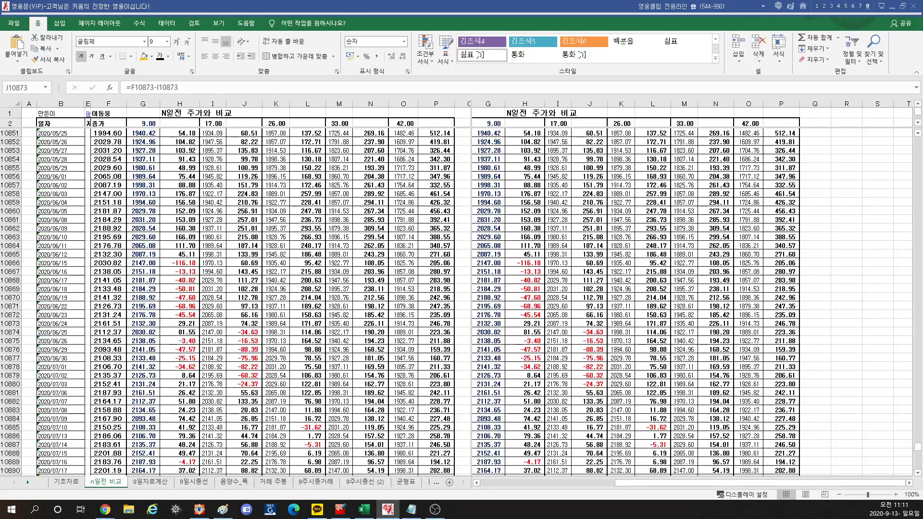
{"action": "key", "text": "alt+Tab"}
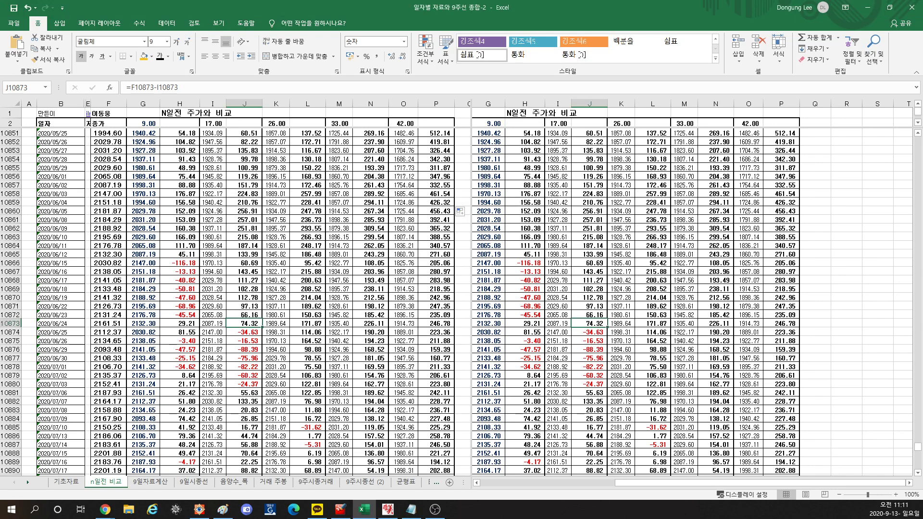
{"action": "key", "text": "alt+Tab"}
{"action": "key", "text": "alt+Tab"}
{"action": "key", "text": "alt+Tab"}
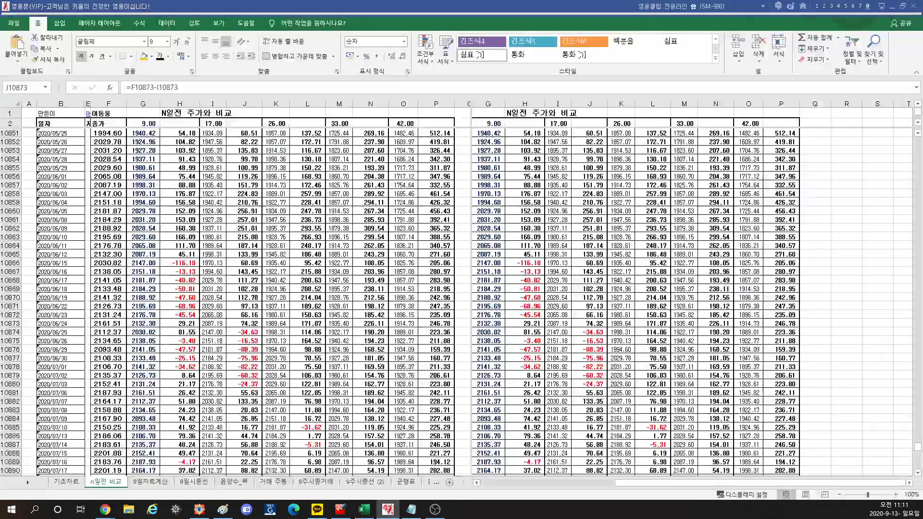
{"action": "key", "text": "alt+Tab"}
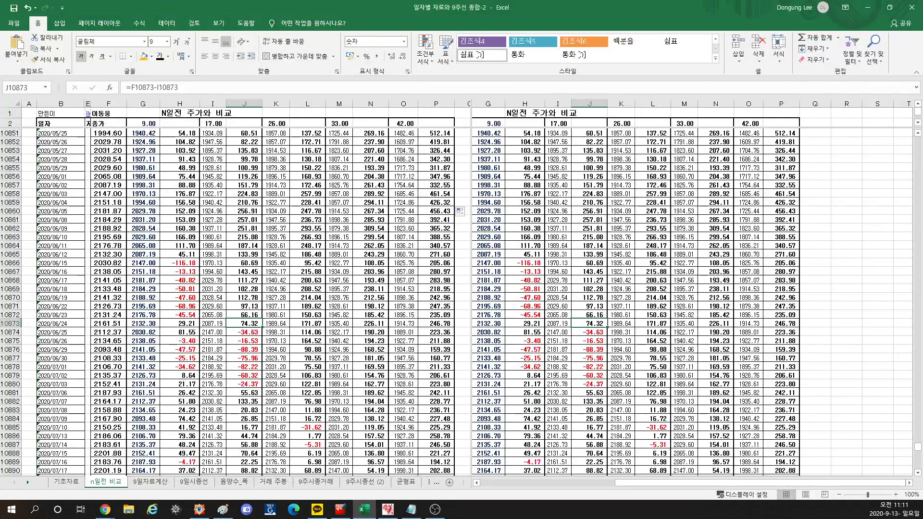
{"action": "key", "text": "alt+Tab"}
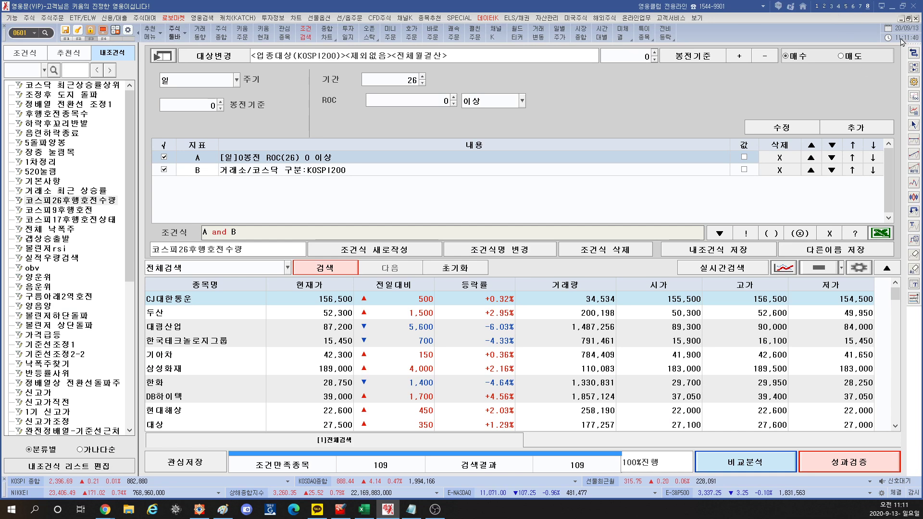
{"action": "left_click", "coordinate": [909, 18]}
{"action": "left_click_drag", "start_coordinate": [359, 85], "coordinate": [726, 115]}
Mark 26 periods forward from the latest candle to the leading span's end and 52 periods back to early July on the chart
{"action": "left_click", "coordinate": [37, 473]}
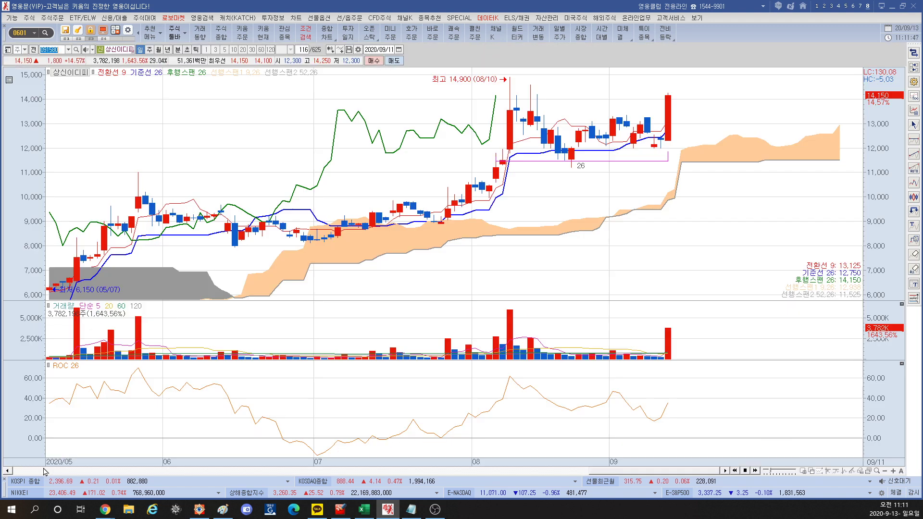
{"action": "double_click", "coordinate": [44, 471]}
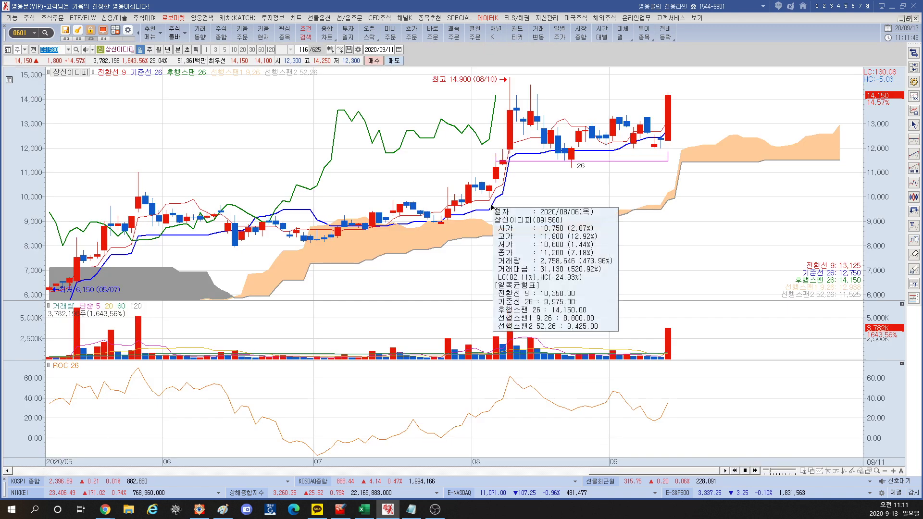
{"action": "left_click", "coordinate": [885, 472]}
{"action": "left_click", "coordinate": [885, 471]}
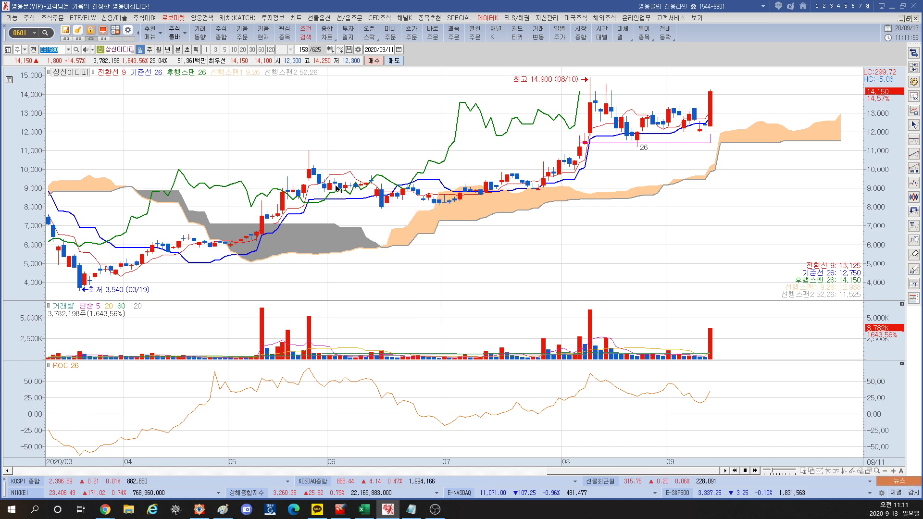
{"action": "left_click", "coordinate": [887, 473]}
{"action": "left_click", "coordinate": [887, 473]}
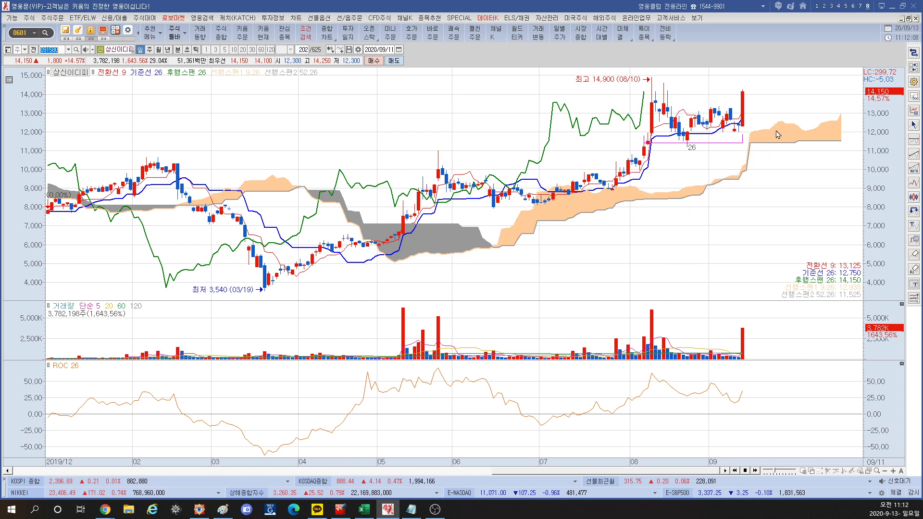
{"action": "mouse_move", "coordinate": [602, 157]}
{"action": "left_click", "coordinate": [914, 211]}
{"action": "left_click_drag", "start_coordinate": [743, 86], "coordinate": [841, 117]}
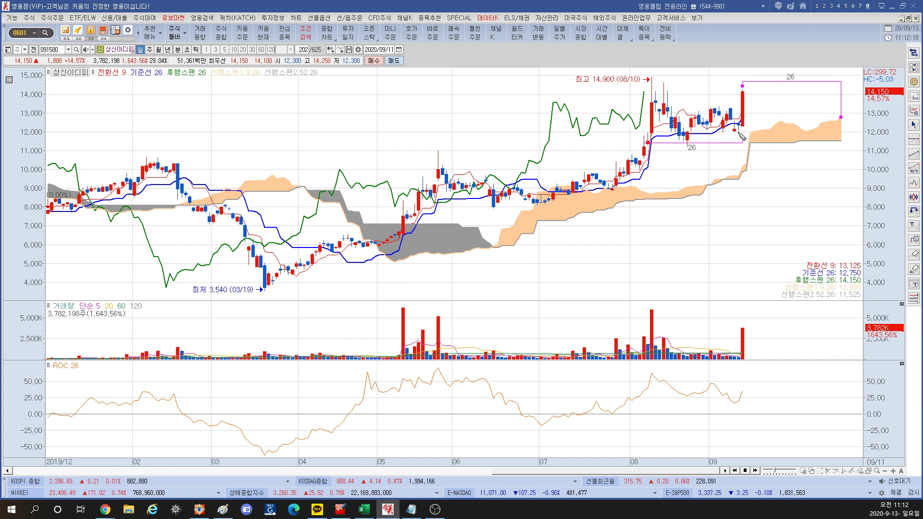
{"action": "mouse_move", "coordinate": [742, 136]}
{"action": "left_mouse_down"}
{"action": "mouse_move", "coordinate": [464, 223]}
{"action": "mouse_move", "coordinate": [552, 230]}
{"action": "mouse_move", "coordinate": [557, 219]}
{"action": "mouse_move", "coordinate": [543, 215]}
{"action": "left_mouse_up"}
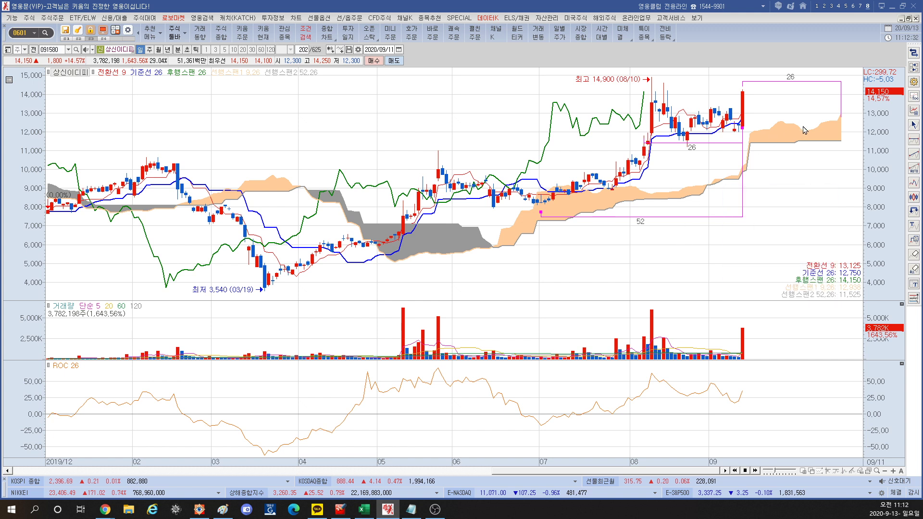
Return to the Excel workbook and review the n-day price differences from 2020/07/17 in L10890 through 2020/09/11
{"action": "mouse_move", "coordinate": [745, 99]}
{"action": "left_click", "coordinate": [891, 7]}
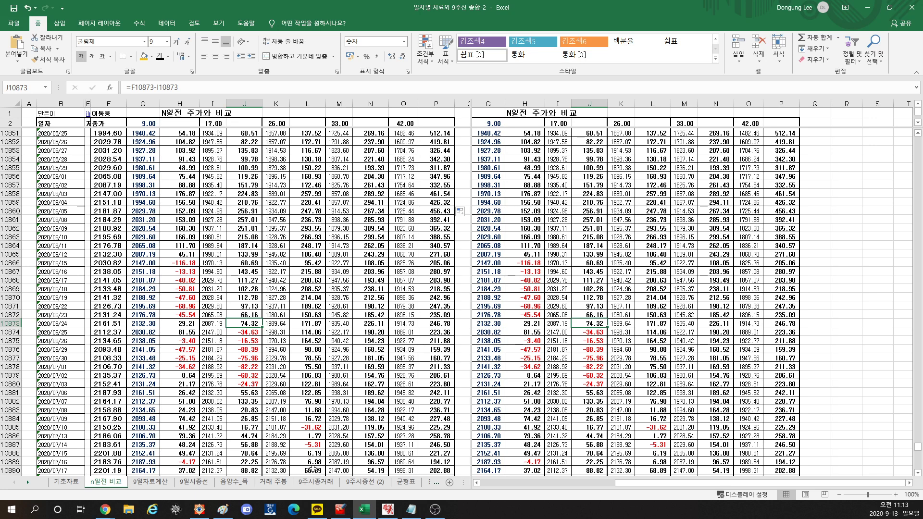
{"action": "left_click", "coordinate": [314, 470]}
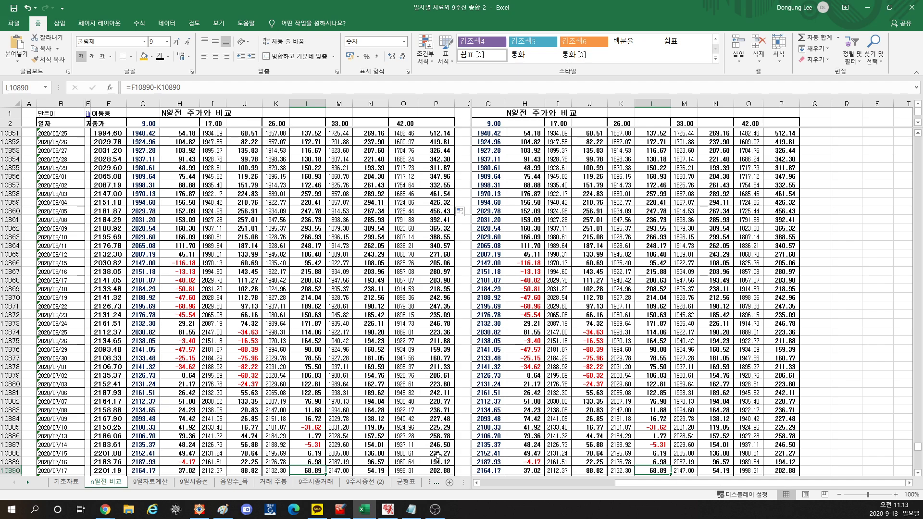
{"action": "scroll", "coordinate": [336, 396], "scroll_direction": "down", "scroll_amount": 14}
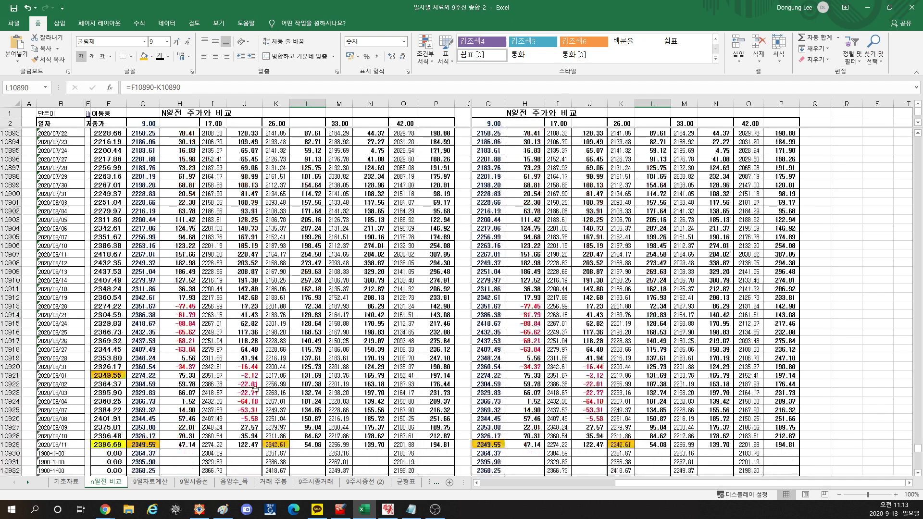
{"action": "scroll", "coordinate": [255, 389], "scroll_direction": "down", "scroll_amount": 2}
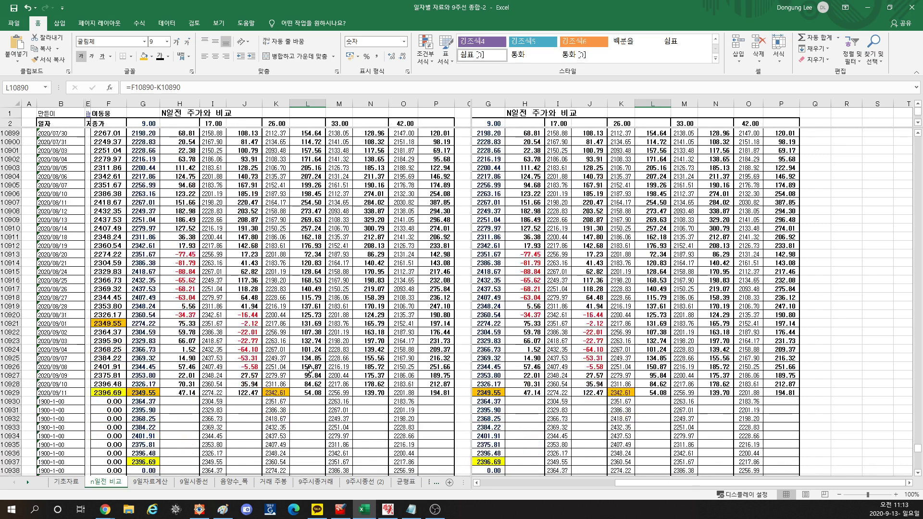
{"action": "scroll", "coordinate": [310, 369], "scroll_direction": "down", "scroll_amount": 7}
{"action": "scroll", "coordinate": [303, 327], "scroll_direction": "up", "scroll_amount": 9}
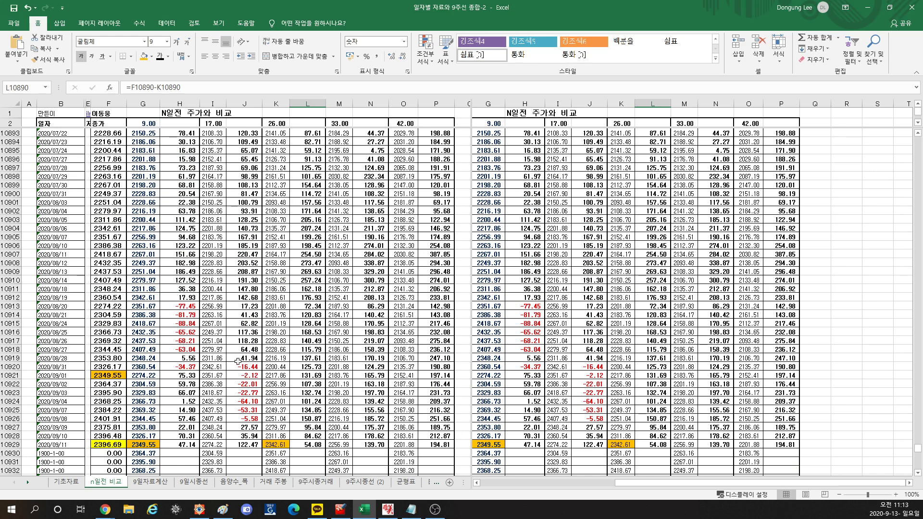
Inspect the 26-day difference for 2020/08/25 in L10916 and the close cells F10930 and F10898
{"action": "left_click", "coordinate": [305, 331]}
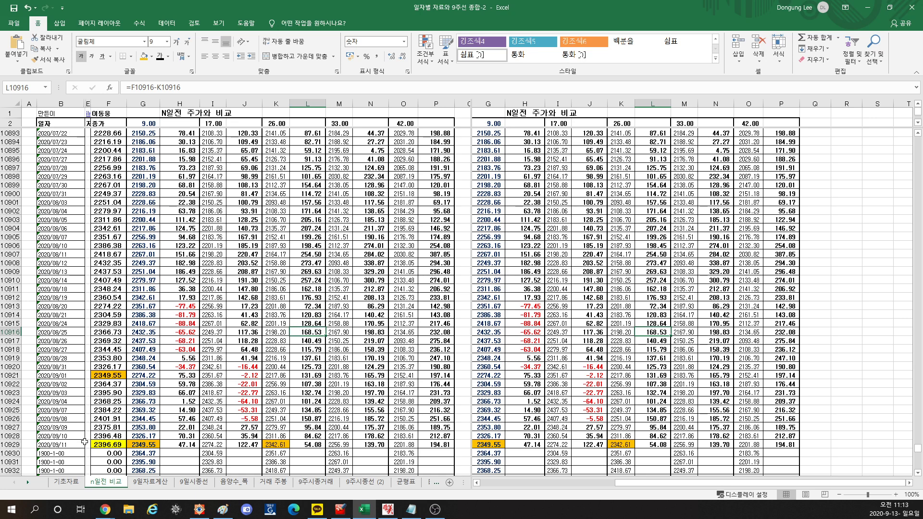
{"action": "left_click", "coordinate": [103, 450]}
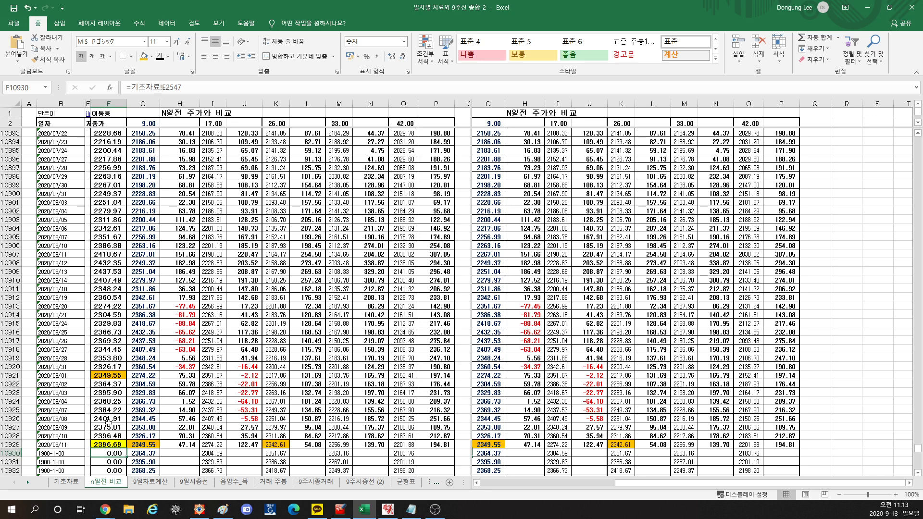
{"action": "left_click", "coordinate": [107, 177]}
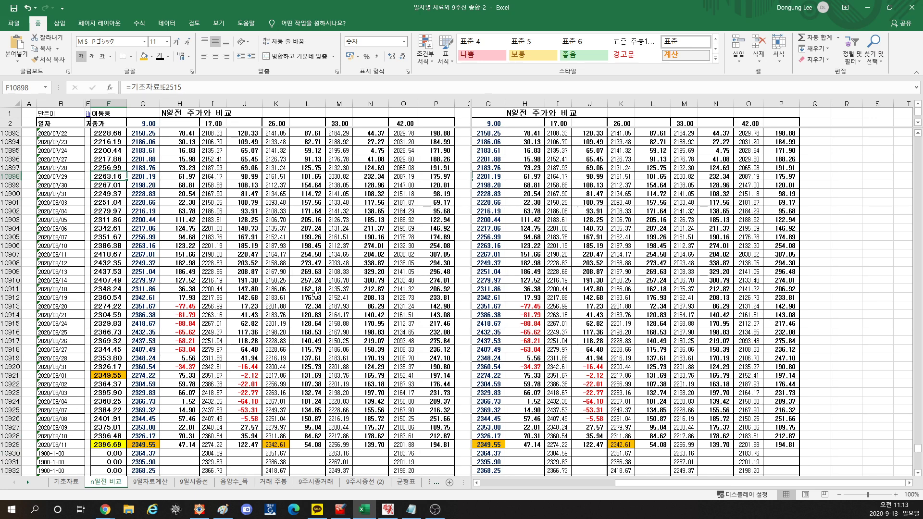
Highlight the 2020/08/13 closing price in F10909 with an orange fill and red font
{"action": "scroll", "coordinate": [315, 294], "scroll_direction": "down", "scroll_amount": 2}
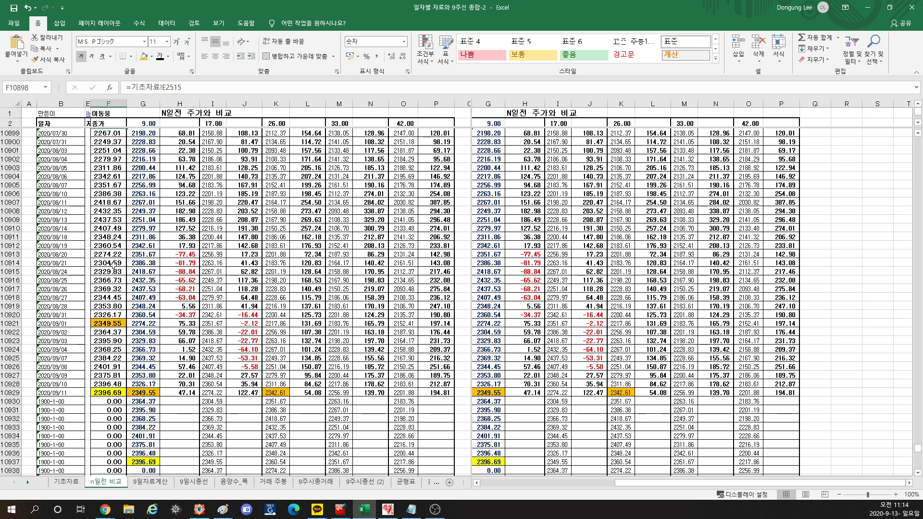
{"action": "left_click", "coordinate": [113, 219]}
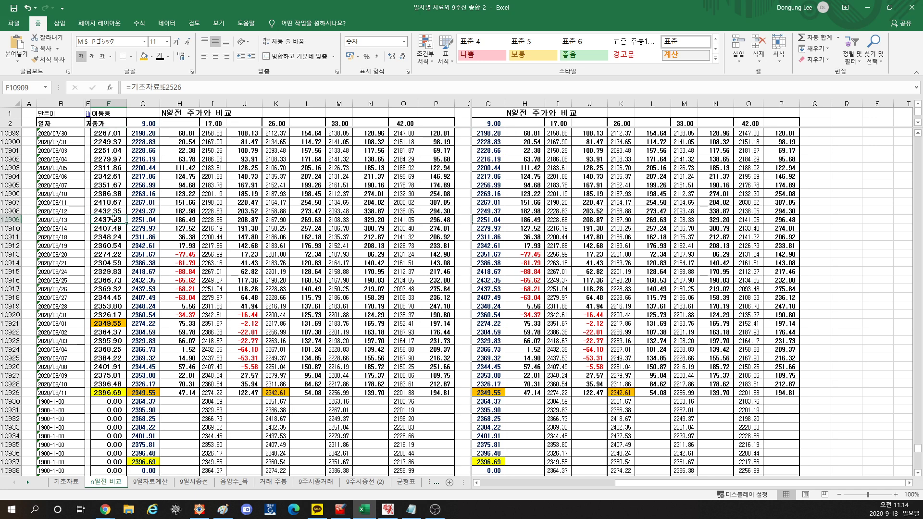
{"action": "left_click", "coordinate": [143, 56]}
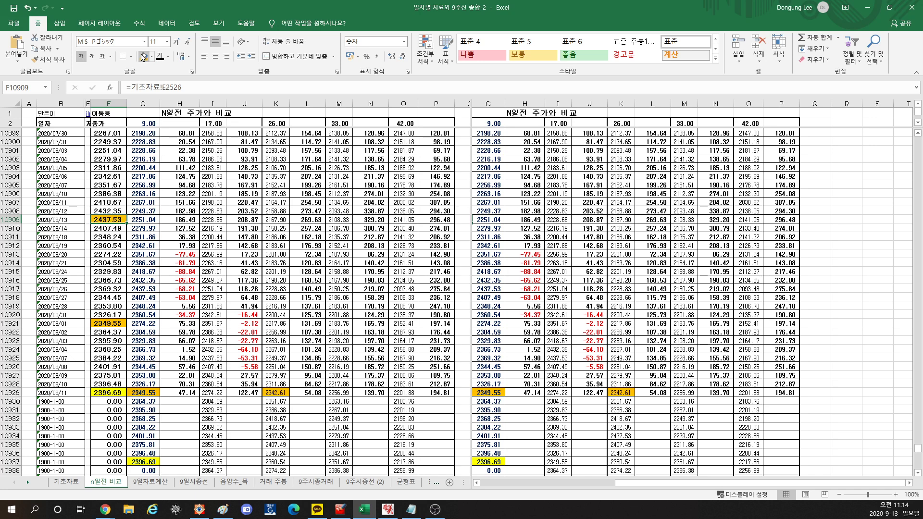
{"action": "left_click", "coordinate": [168, 56]}
{"action": "left_click", "coordinate": [168, 143]}
Count down the closing-price rows from the highlighted 2020/08/13 close in F10909 to F10937
{"action": "left_click", "coordinate": [109, 461]}
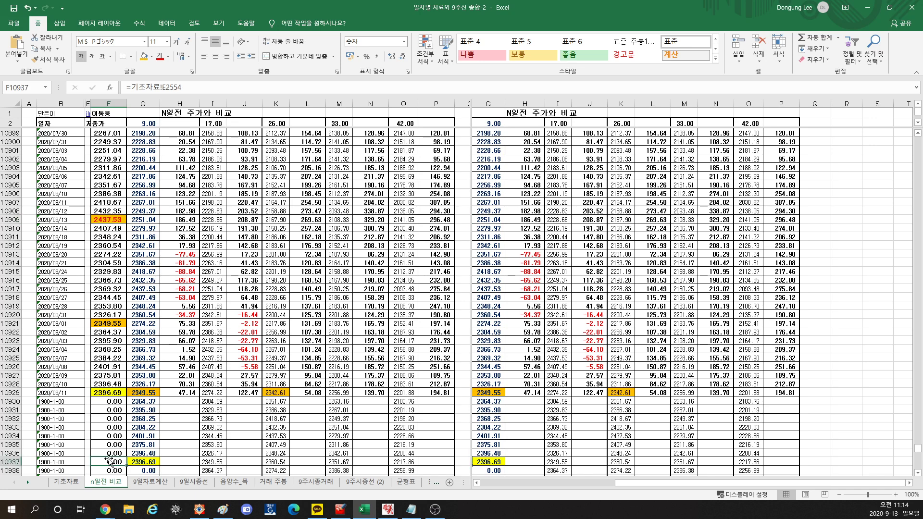
{"action": "left_click", "coordinate": [115, 218]}
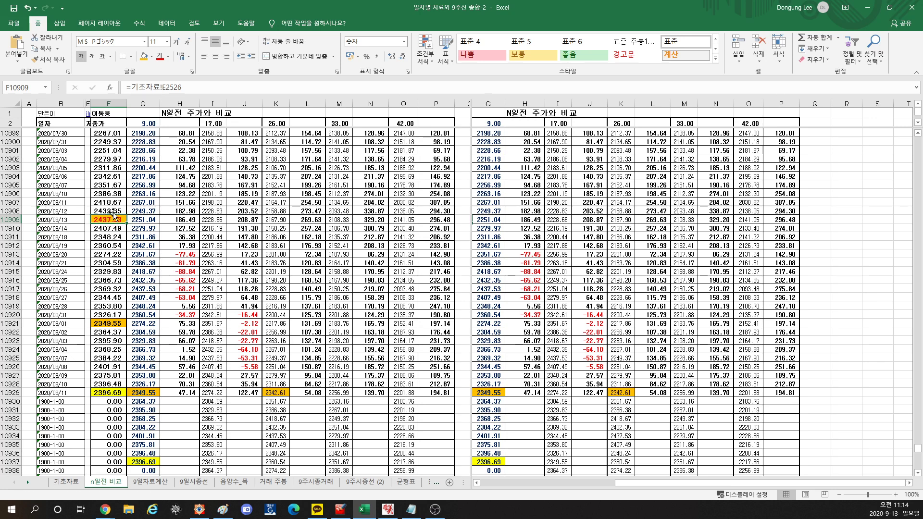
{"action": "key", "text": "Down"}
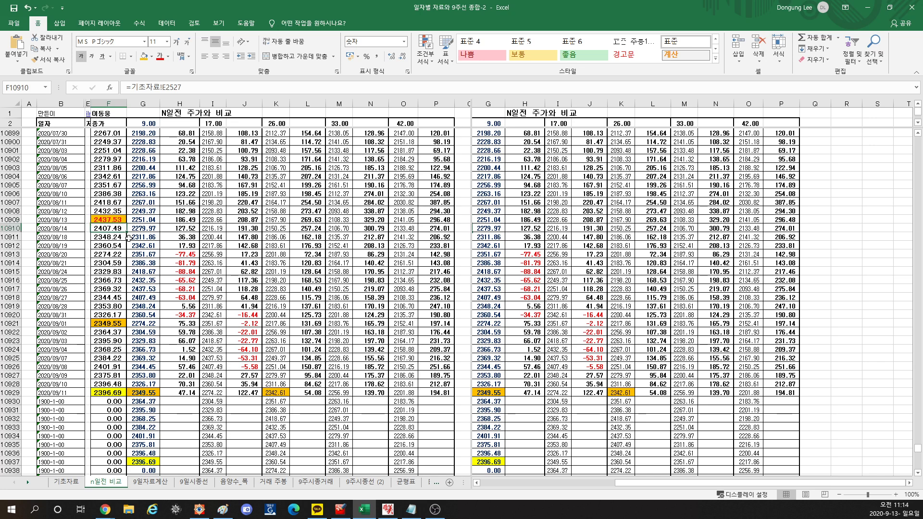
{"action": "key", "text": "Down"}
{"action": "key", "text": "Down"}
{"action": "key", "text": "Down"}
{"action": "key", "text": "Down"}
{"action": "key", "text": "Down"}
{"action": "key", "text": "Down"}
{"action": "key", "text": "Down"}
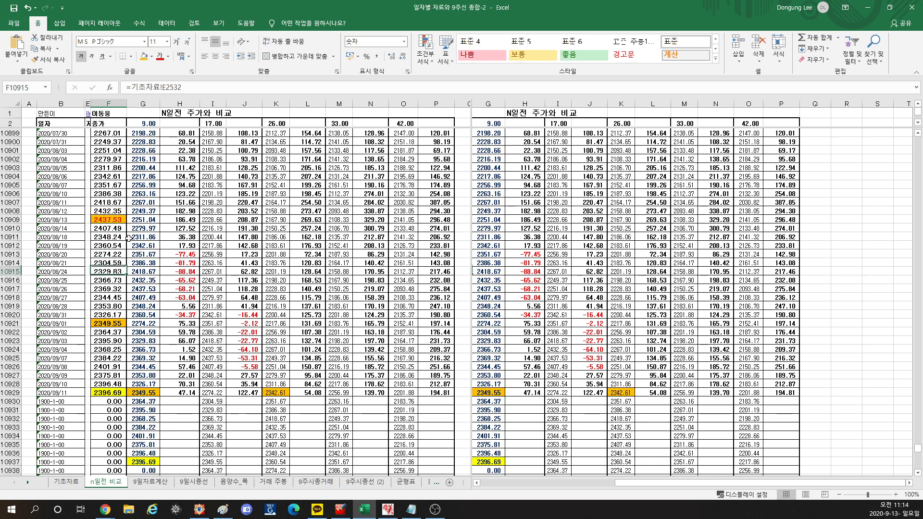
{"action": "key", "text": "Down"}
{"action": "key", "text": "Down"}
{"action": "key", "text": "Down"}
{"action": "key", "text": "Down"}
{"action": "key", "text": "Down"}
{"action": "key", "text": "Down"}
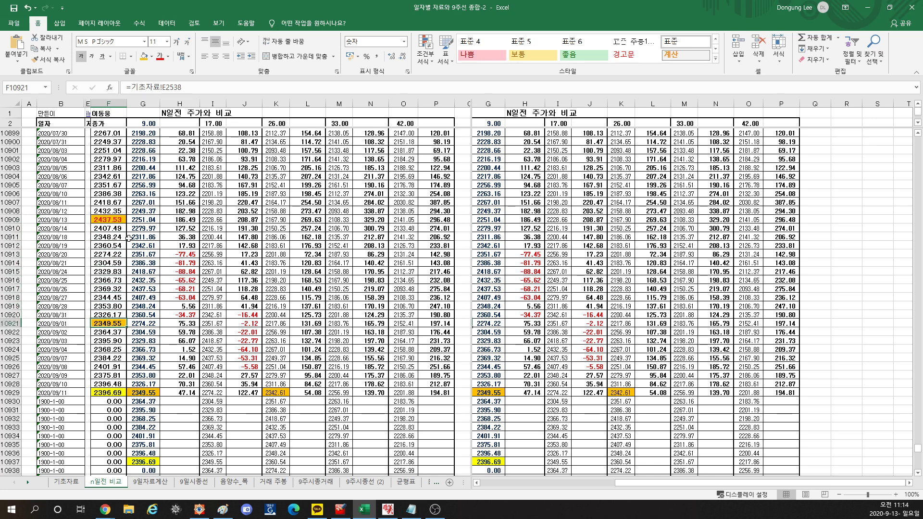
{"action": "key", "text": "Down"}
{"action": "key", "text": "Down"}
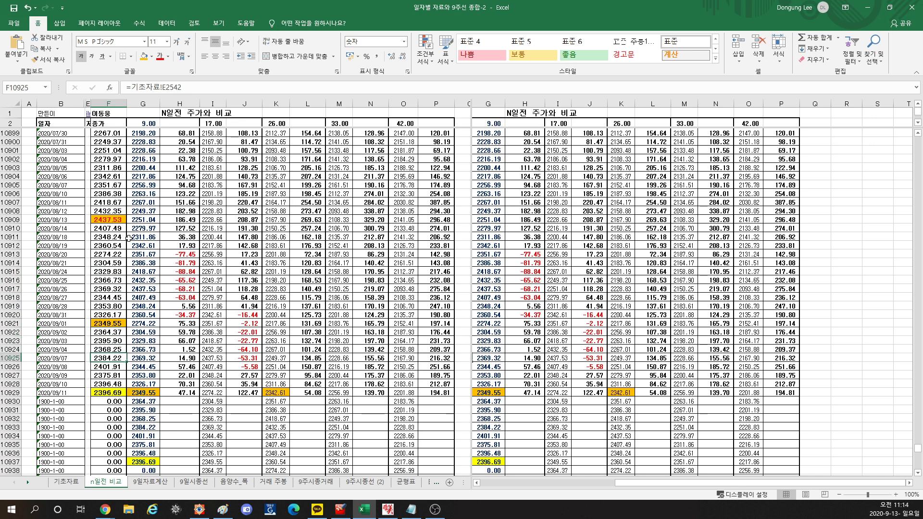
{"action": "key", "text": "Down"}
{"action": "key", "text": "Down"}
{"action": "key", "text": "Down"}
{"action": "key", "text": "Down"}
{"action": "key", "text": "Down"}
{"action": "key", "text": "Down"}
{"action": "key", "text": "Down"}
{"action": "key", "text": "Down"}
{"action": "key", "text": "Down"}
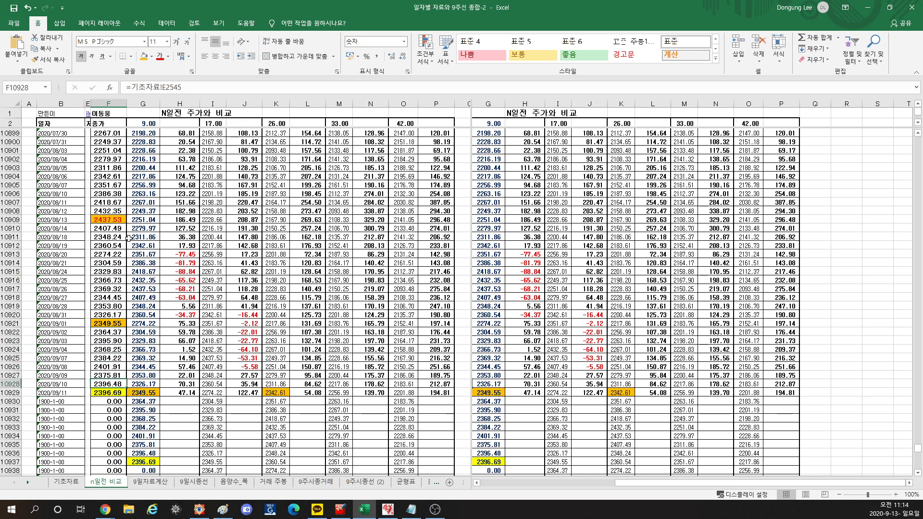
{"action": "key", "text": "Down"}
{"action": "key", "text": "Down"}
{"action": "key", "text": "Down"}
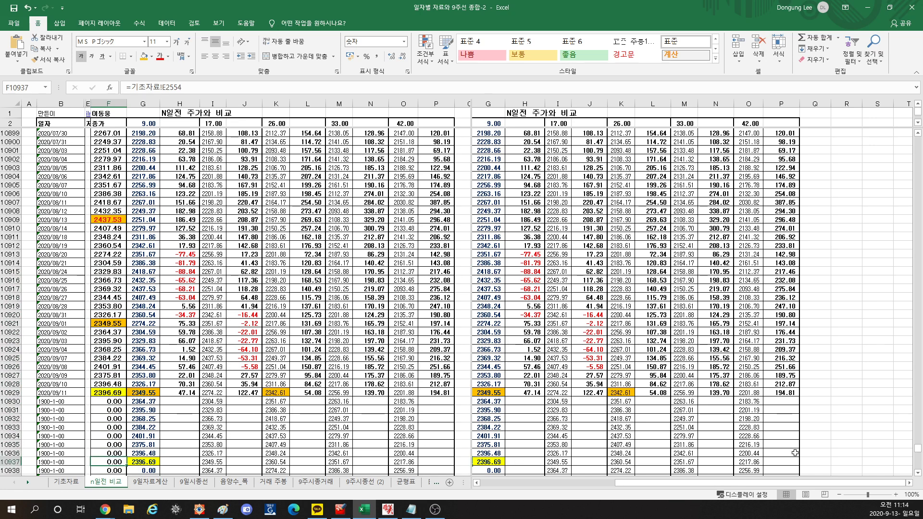
Enter the note 8/13~26 in cell Q10936 beside the comparison table
{"action": "left_click", "coordinate": [826, 455]}
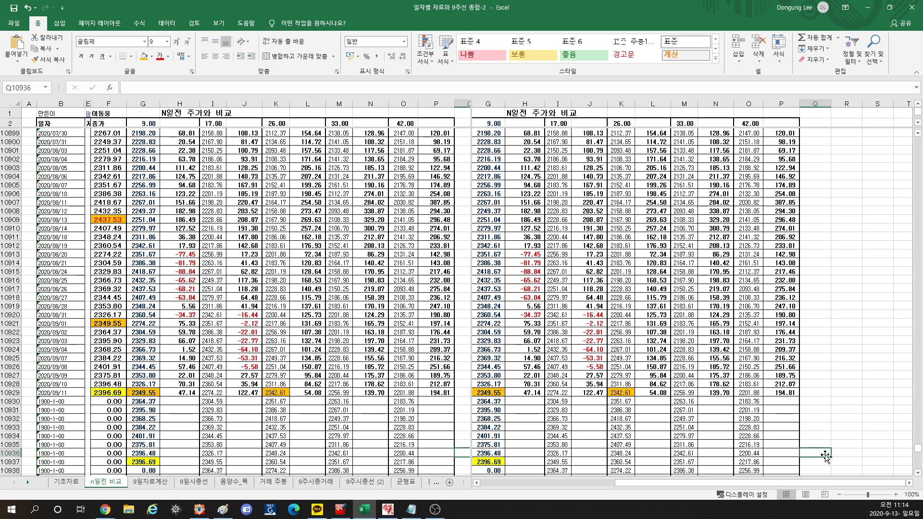
{"action": "type", "text": "8"}
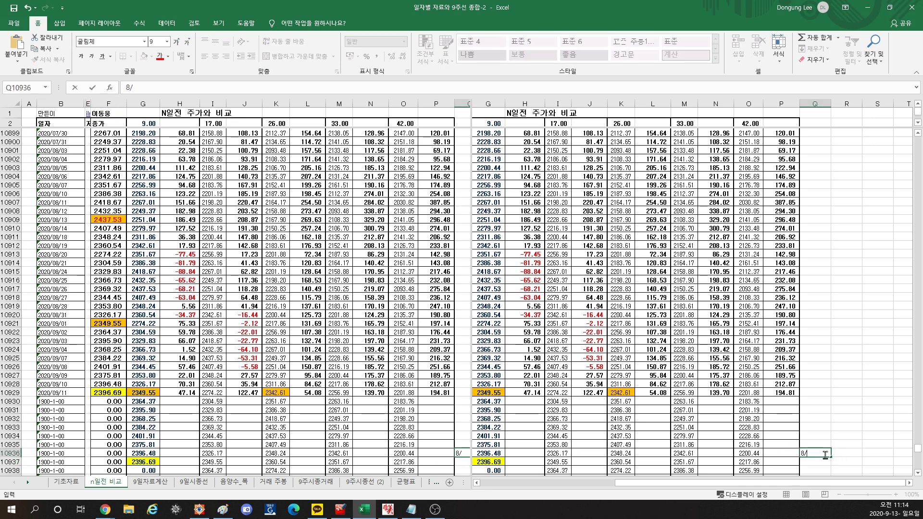
{"action": "type", "text": "/13~26"}
{"action": "key", "text": "Return"}
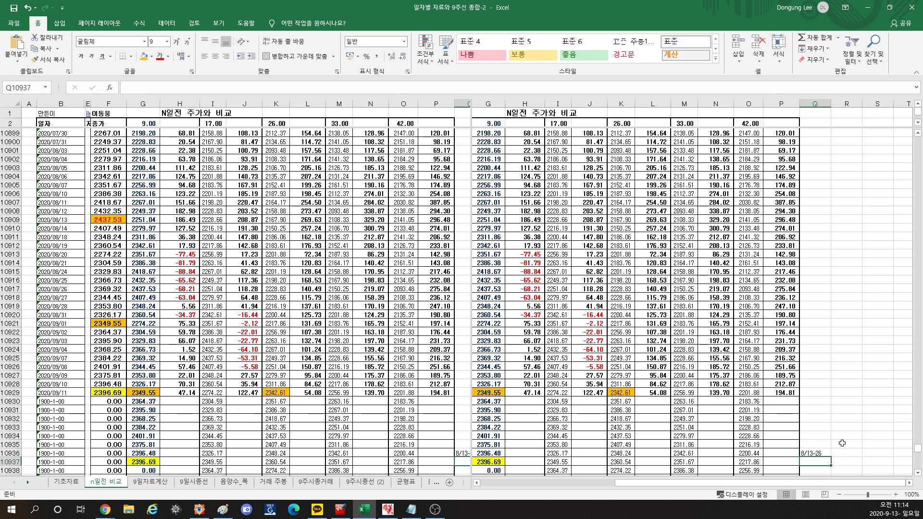
Compare the 9일시종선 chart and its 2020/09/11 difference in I2543 with the 9-day difference in H10929 of n일전 비교
{"action": "left_click", "coordinate": [194, 484]}
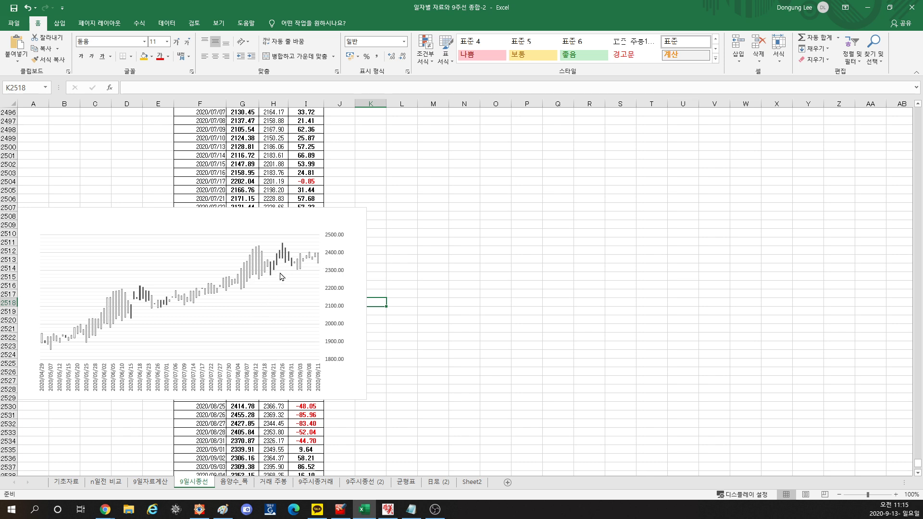
{"action": "left_click", "coordinate": [106, 482]}
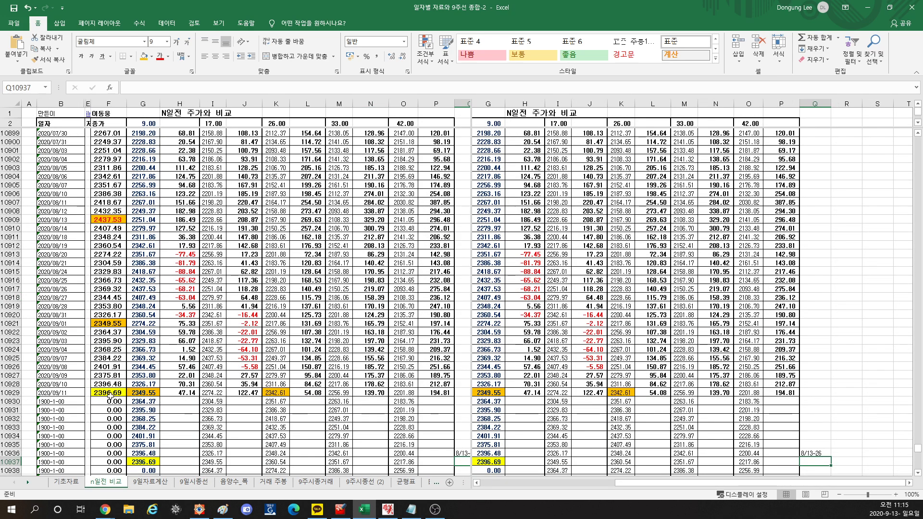
{"action": "left_click", "coordinate": [206, 483]}
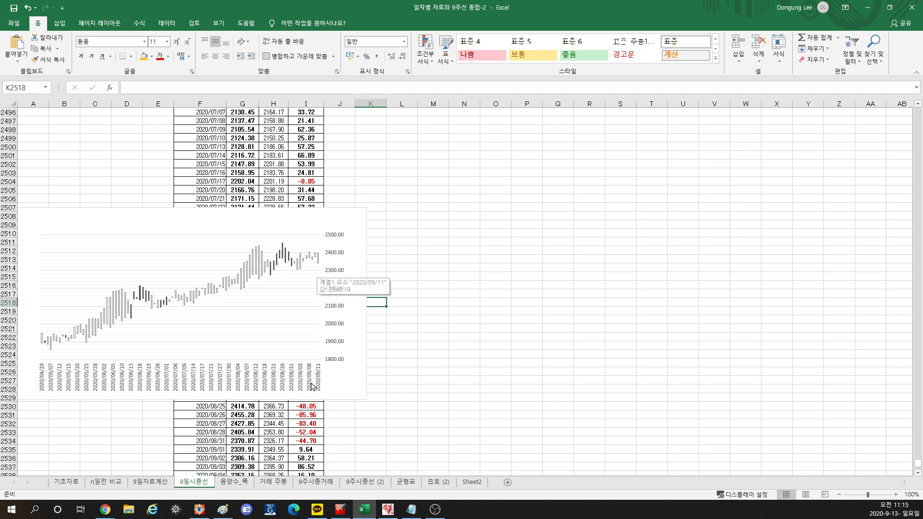
{"action": "scroll", "coordinate": [308, 459], "scroll_direction": "down", "scroll_amount": 4}
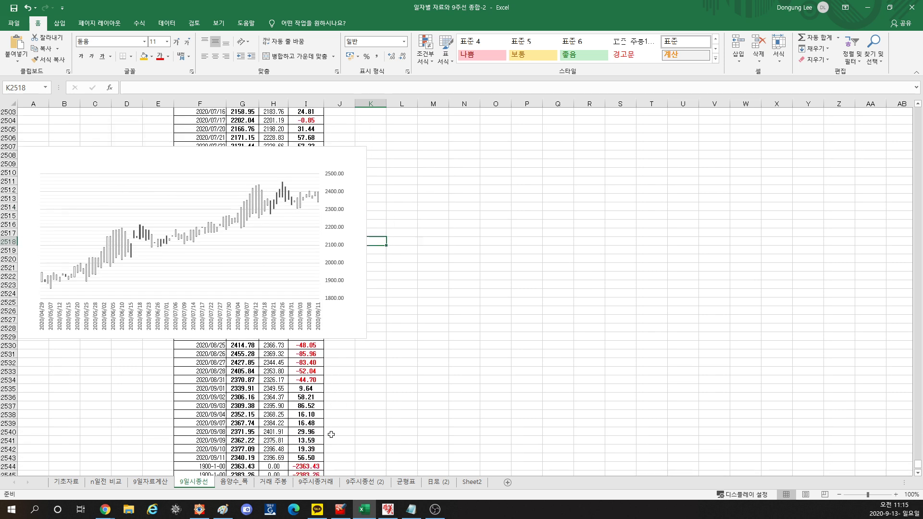
{"action": "left_click_drag", "start_coordinate": [308, 423], "coordinate": [336, 458]}
{"action": "left_click", "coordinate": [308, 415]}
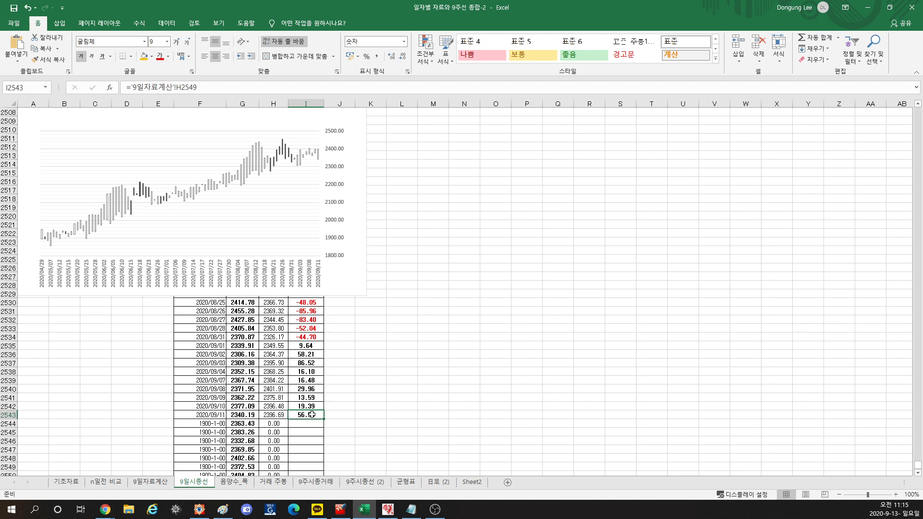
{"action": "left_click", "coordinate": [114, 483]}
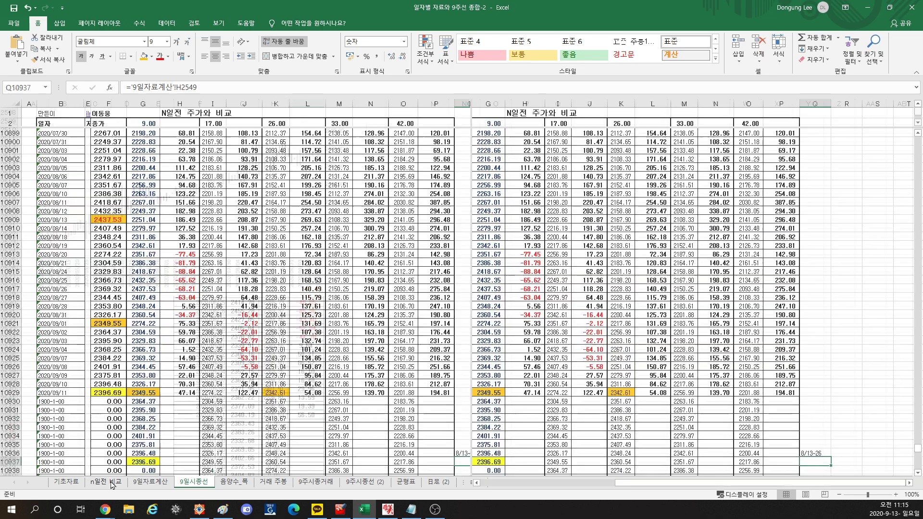
{"action": "left_click", "coordinate": [178, 393]}
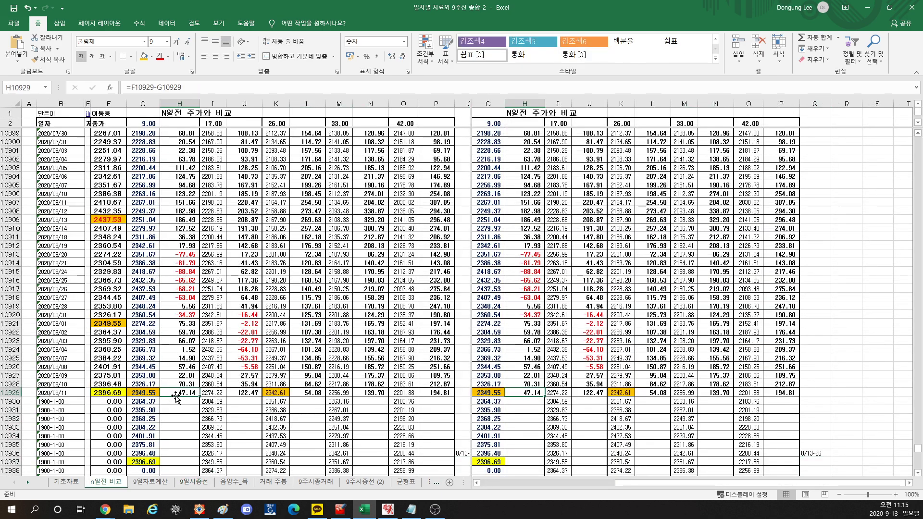
{"action": "left_click", "coordinate": [194, 482]}
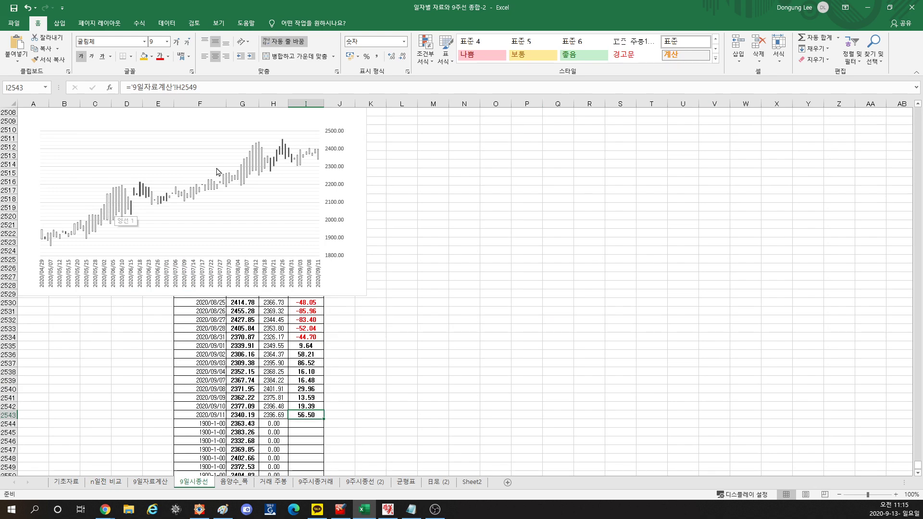
Examine the weekly table in 9주시종거래 and the chart in 9주시종선 (2), including its 2020/05/25 bar
{"action": "left_click", "coordinate": [307, 482]}
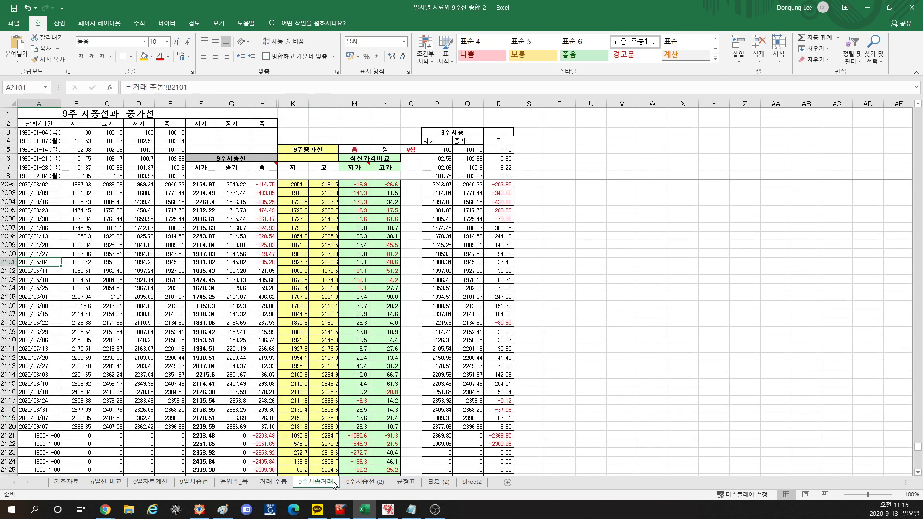
{"action": "left_click", "coordinate": [355, 484]}
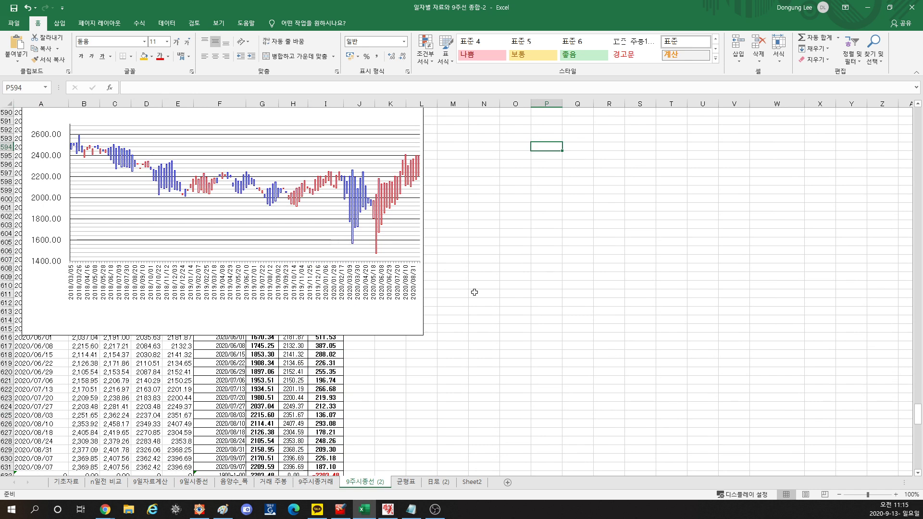
{"action": "scroll", "coordinate": [475, 292], "scroll_direction": "up", "scroll_amount": 2}
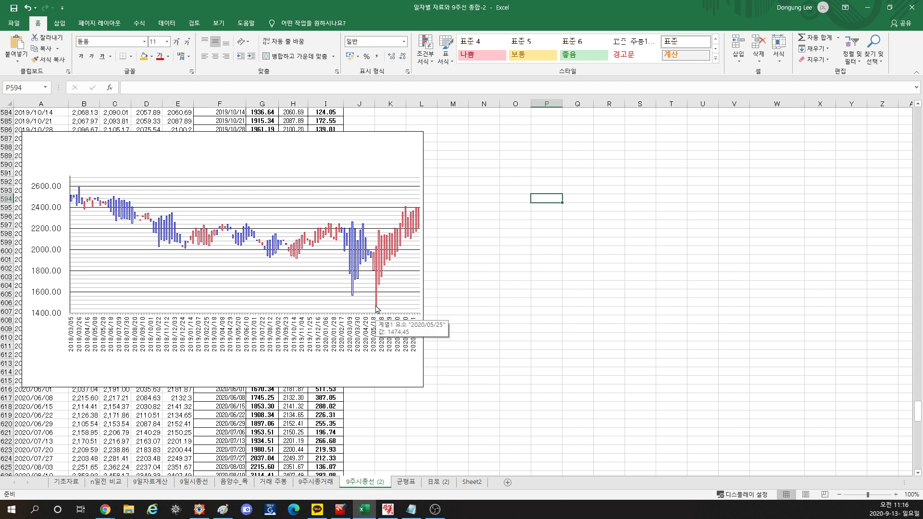
{"action": "mouse_move", "coordinate": [377, 250]}
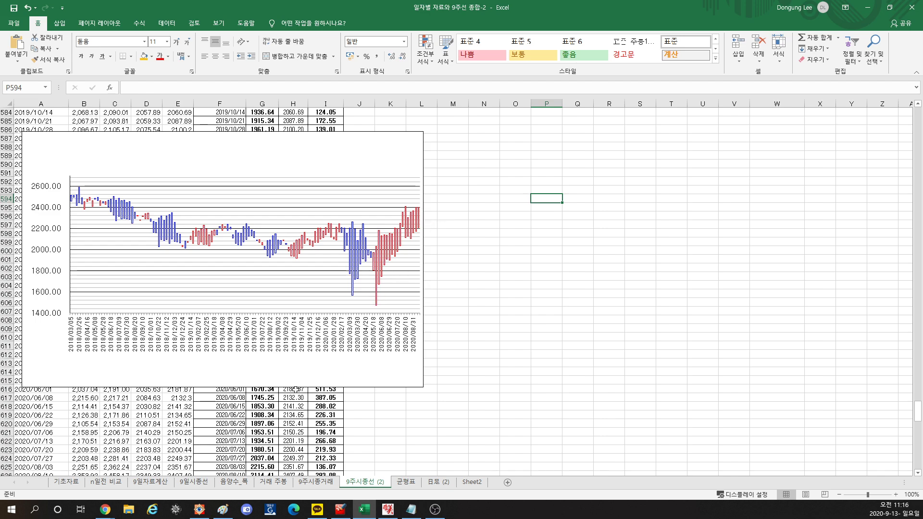
{"action": "left_click", "coordinate": [275, 483]}
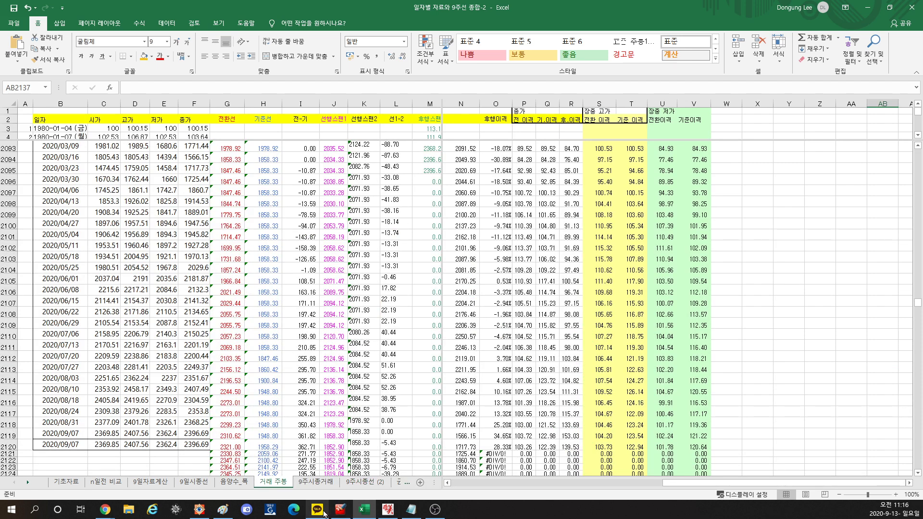
{"action": "left_click", "coordinate": [316, 482]}
{"action": "left_click", "coordinate": [364, 482]}
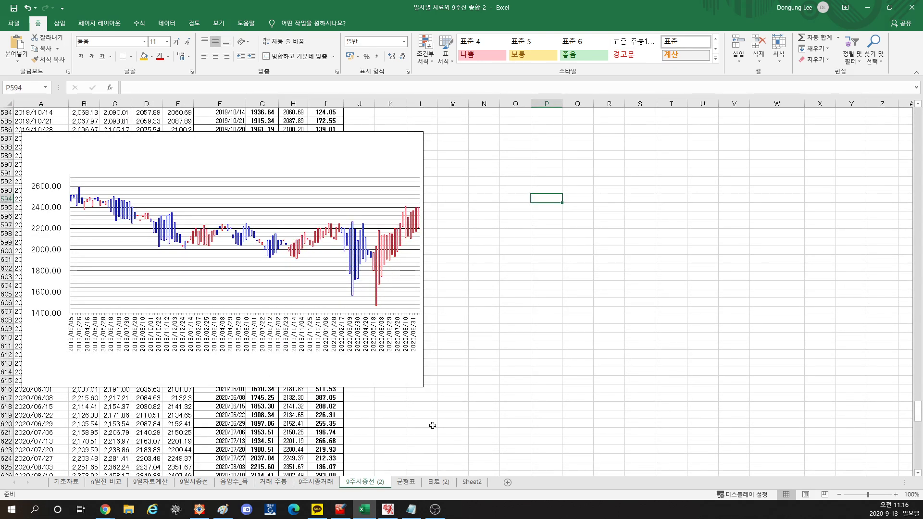
Review the weekly Ichimoku values in 거래 주봉 up to the 2020/09/07 전-기 difference in I2119
{"action": "left_click", "coordinate": [275, 482]}
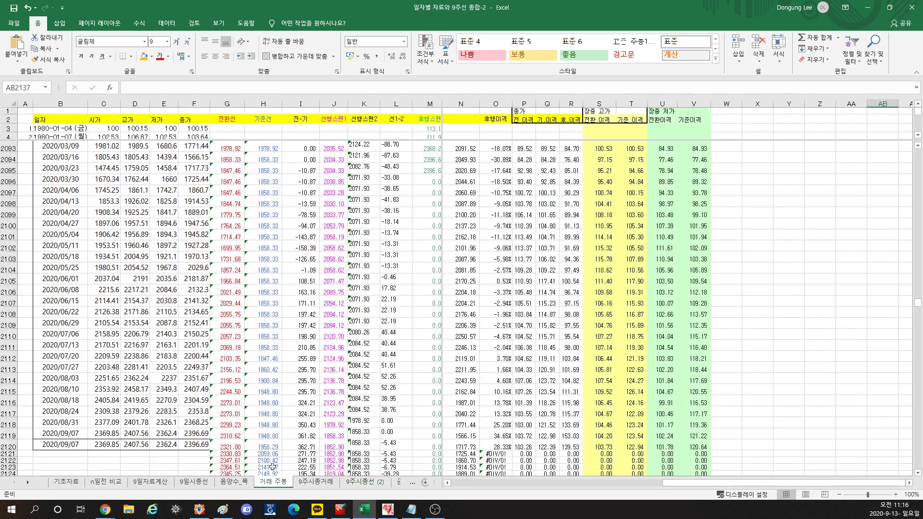
{"action": "scroll", "coordinate": [330, 409], "scroll_direction": "up", "scroll_amount": 2}
{"action": "scroll", "coordinate": [332, 394], "scroll_direction": "down", "scroll_amount": 2}
{"action": "scroll", "coordinate": [337, 377], "scroll_direction": "down", "scroll_amount": 1}
{"action": "scroll", "coordinate": [338, 371], "scroll_direction": "up", "scroll_amount": 1}
{"action": "left_click", "coordinate": [302, 436]}
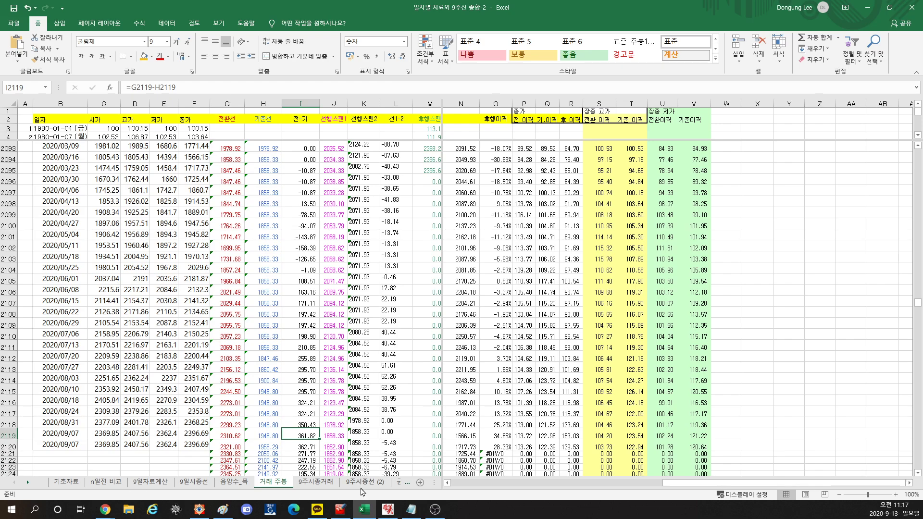
Bring up the daily Ichimoku data sheet and check the 2020/09/11 전-기 difference in L176 and its date in A176
{"action": "left_click", "coordinate": [407, 483]}
{"action": "left_click", "coordinate": [408, 483]}
{"action": "left_click", "coordinate": [389, 486]}
{"action": "left_click", "coordinate": [395, 486]}
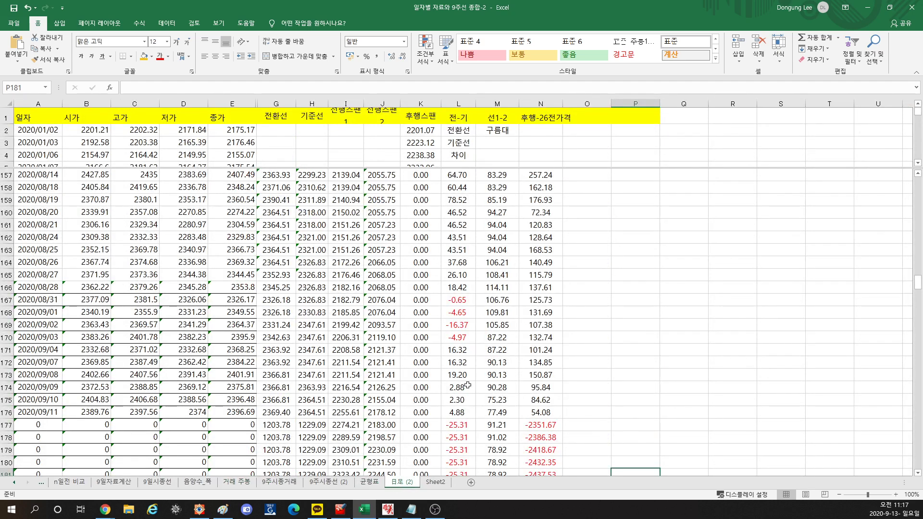
{"action": "left_click", "coordinate": [461, 412]}
{"action": "left_click", "coordinate": [35, 413]}
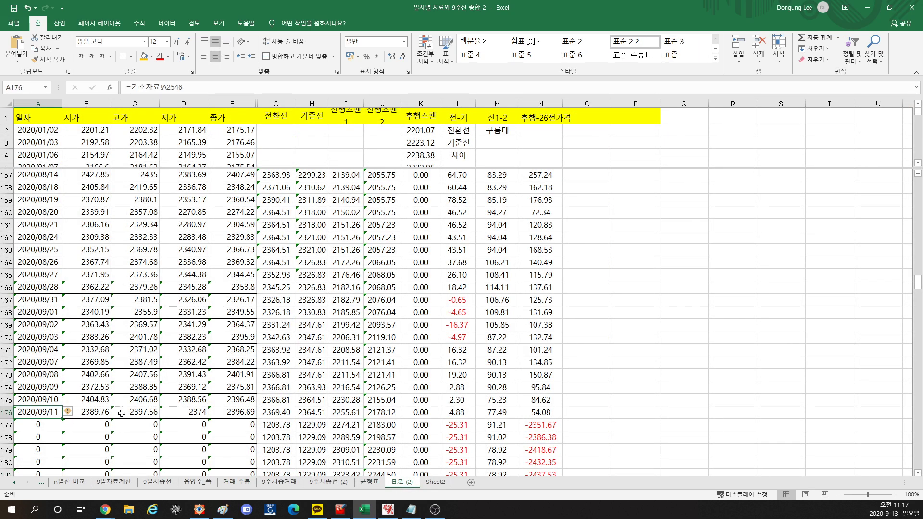
Check the 2020/09/11 전-기 difference in L176 of the daily sheet and return to the n일전 비교 sheet
{"action": "left_click", "coordinate": [453, 416]}
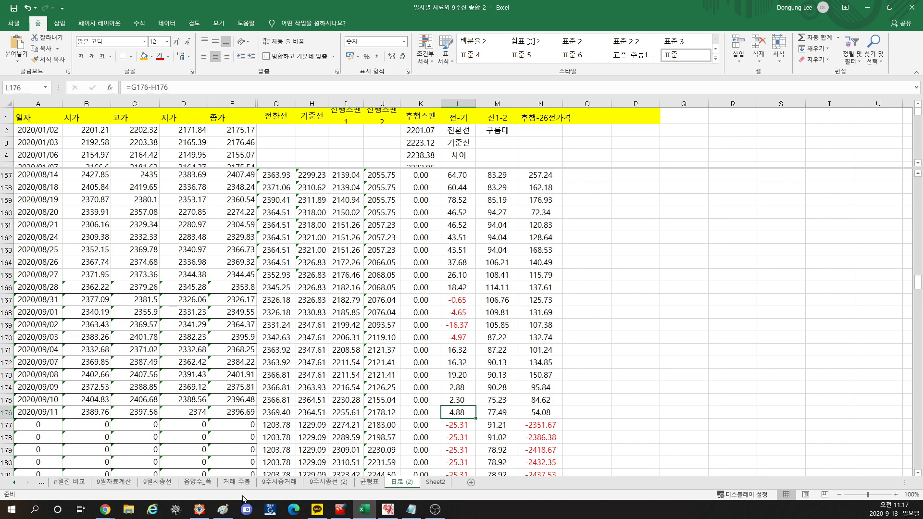
{"action": "left_click", "coordinate": [158, 483]}
{"action": "key", "text": "ctrl+Page_Up"}
{"action": "key", "text": "ctrl+Page_Up"}
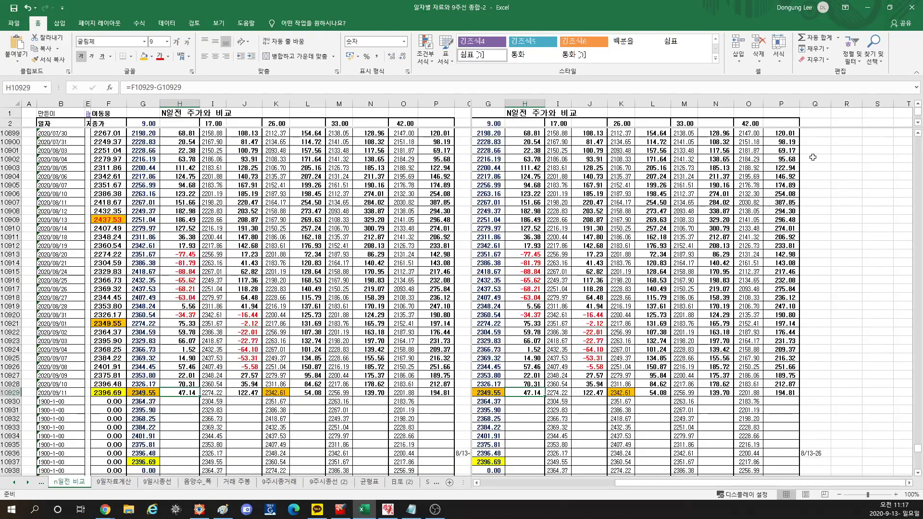
Switch to the 4주실전1괘선편.gul document in 정음 Global 뷰어 and review the page 42 lagging span chart and the 후행 스팬의 중요성 section
{"action": "left_click", "coordinate": [868, 7]}
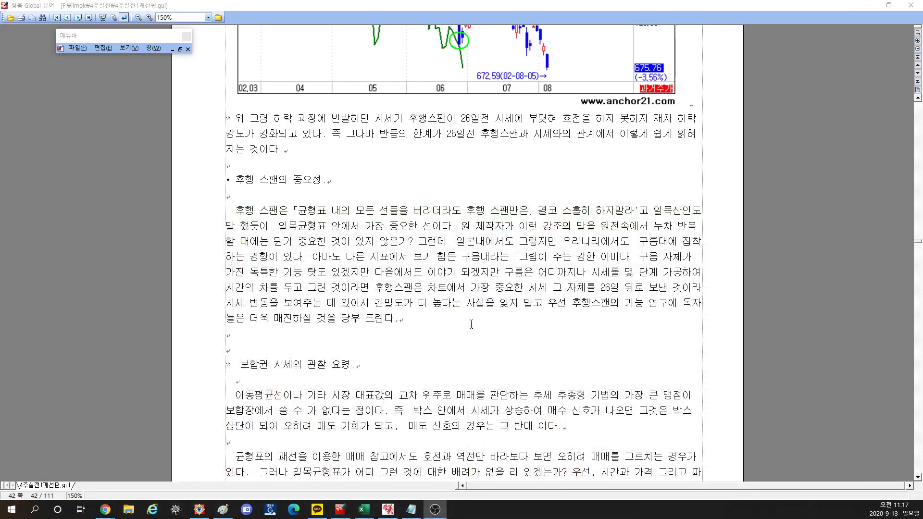
{"action": "scroll", "coordinate": [539, 256], "scroll_direction": "up", "scroll_amount": 3}
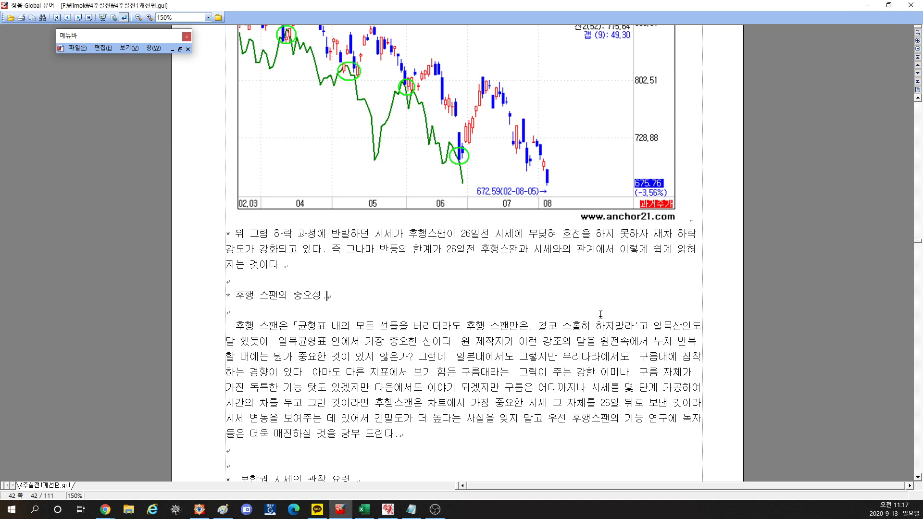
{"action": "scroll", "coordinate": [601, 315], "scroll_direction": "up", "scroll_amount": 1}
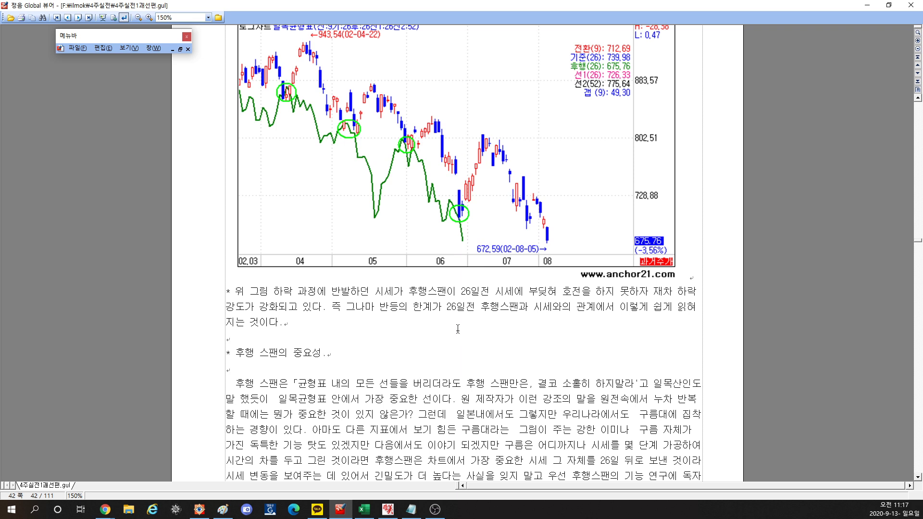
Read the 보합권 시세의 관찰 요령 section through the page 43 crossing diagrams and the 1998 chart marked 동행 and 교차 구간
{"action": "scroll", "coordinate": [441, 345], "scroll_direction": "down", "scroll_amount": 15}
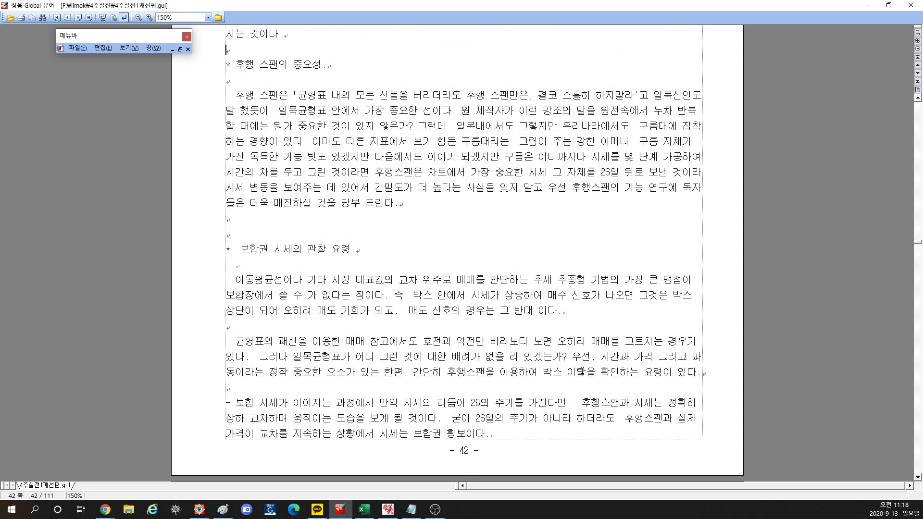
{"action": "scroll", "coordinate": [598, 334], "scroll_direction": "up", "scroll_amount": 5}
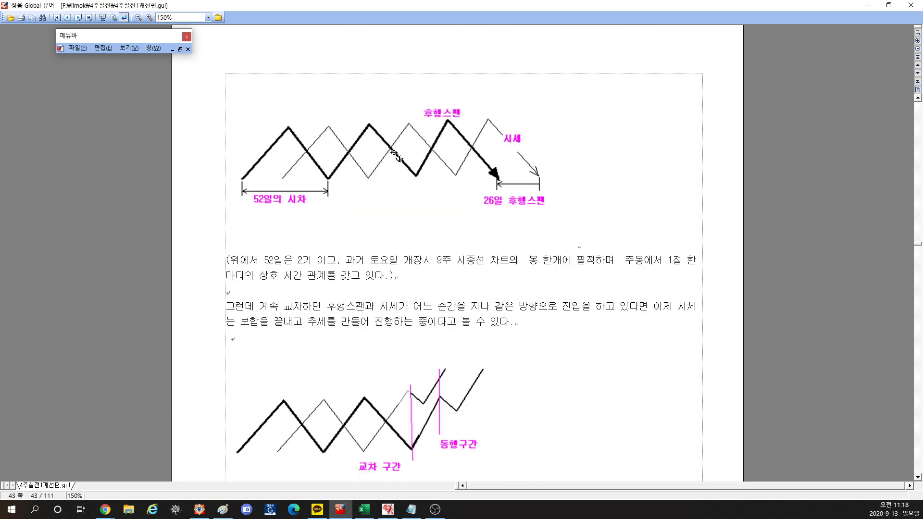
{"action": "scroll", "coordinate": [631, 286], "scroll_direction": "down", "scroll_amount": 12}
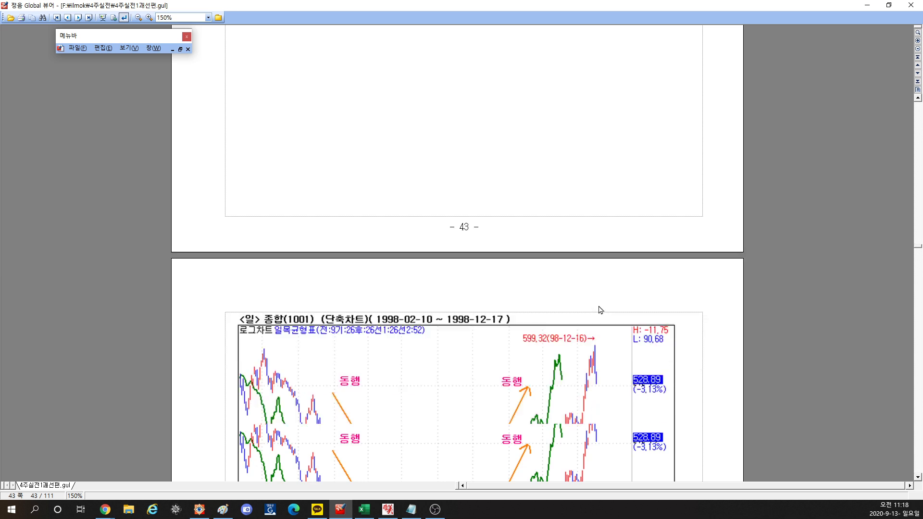
{"action": "scroll", "coordinate": [663, 318], "scroll_direction": "down", "scroll_amount": 2}
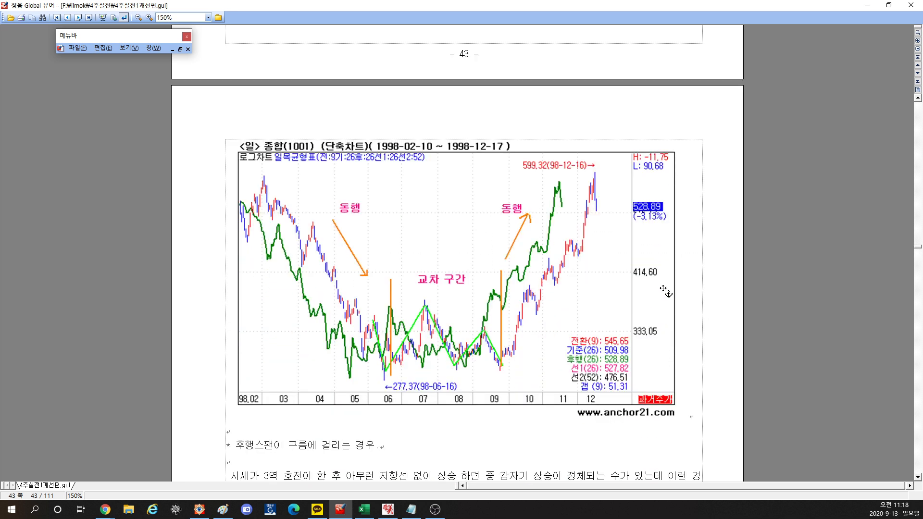
{"action": "scroll", "coordinate": [664, 290], "scroll_direction": "up", "scroll_amount": 8}
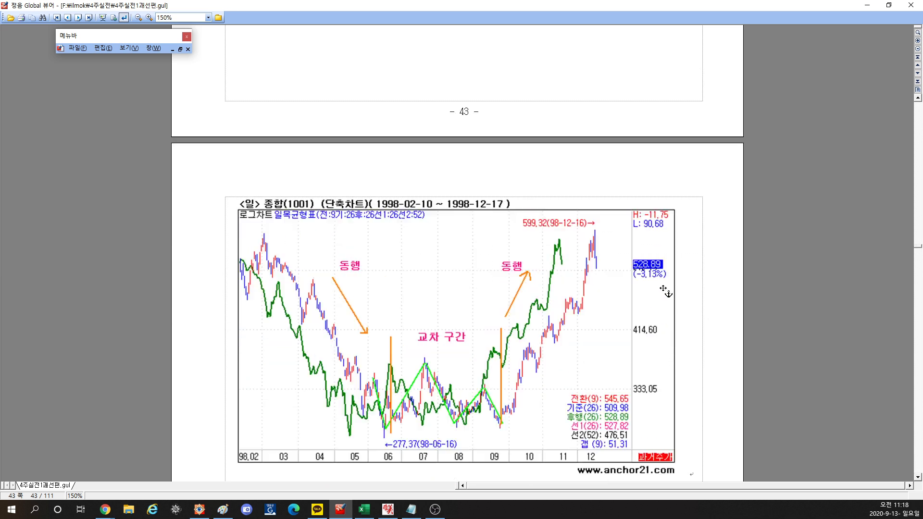